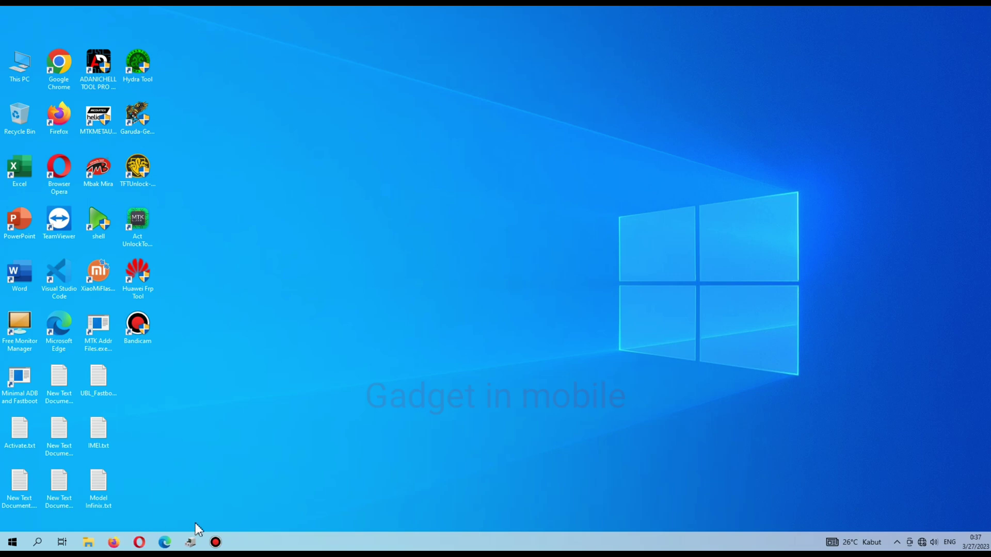
Step: Open Device Manager, scan for hardware changes and collapse the Smart card readers group
{"action": "left_click", "coordinate": [189, 542]}
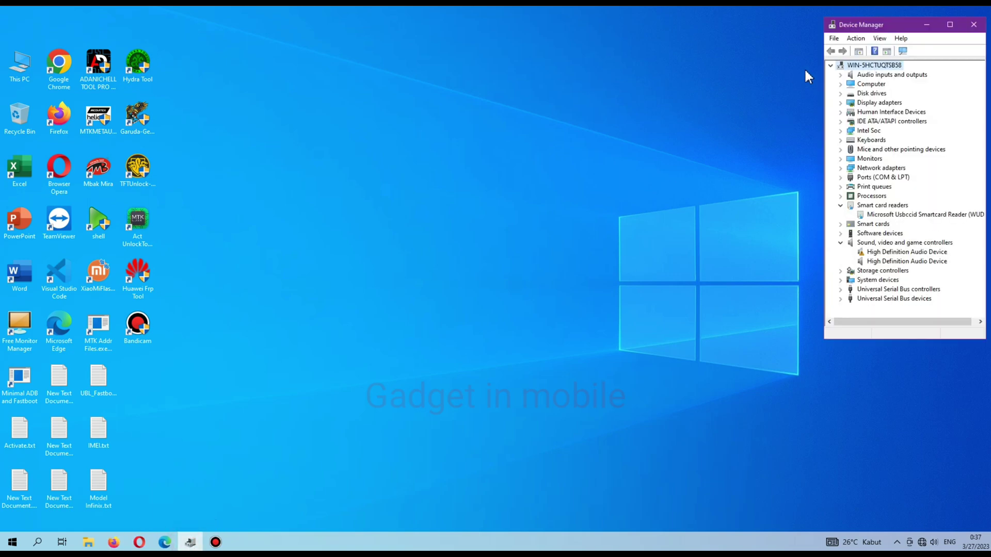
{"action": "left_click", "coordinate": [856, 38]}
{"action": "left_click", "coordinate": [859, 49]}
{"action": "left_click", "coordinate": [838, 205]}
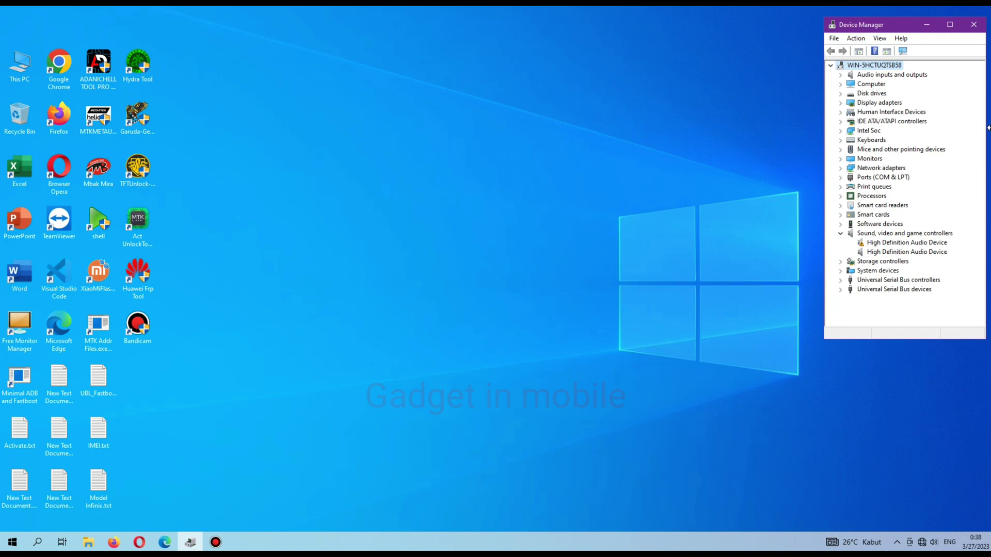
Step: Examine the EasyJTAG High-Speed entry under Universal Serial Bus devices and the entry under Smart card readers
{"action": "left_click", "coordinate": [840, 289]}
{"action": "left_click", "coordinate": [885, 302]}
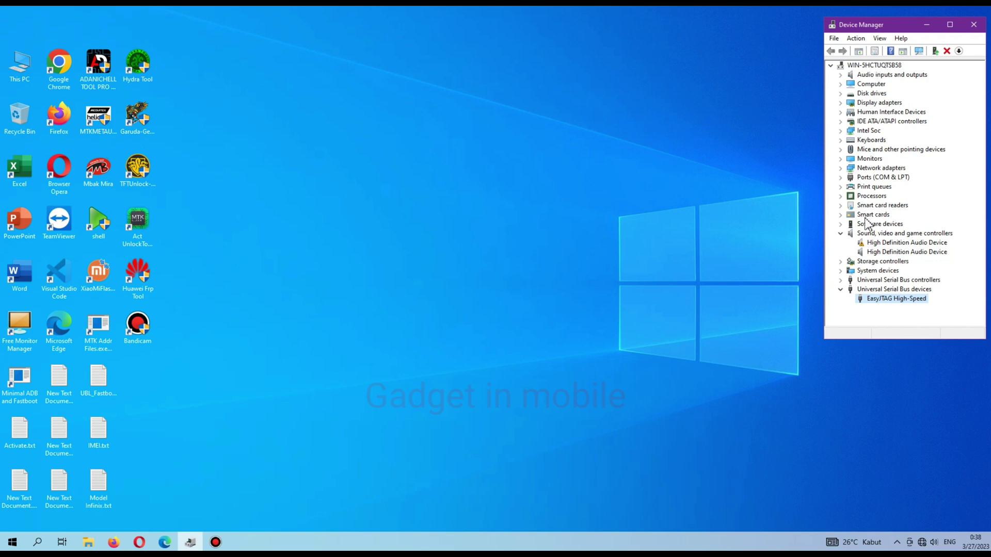
{"action": "left_click", "coordinate": [840, 206]}
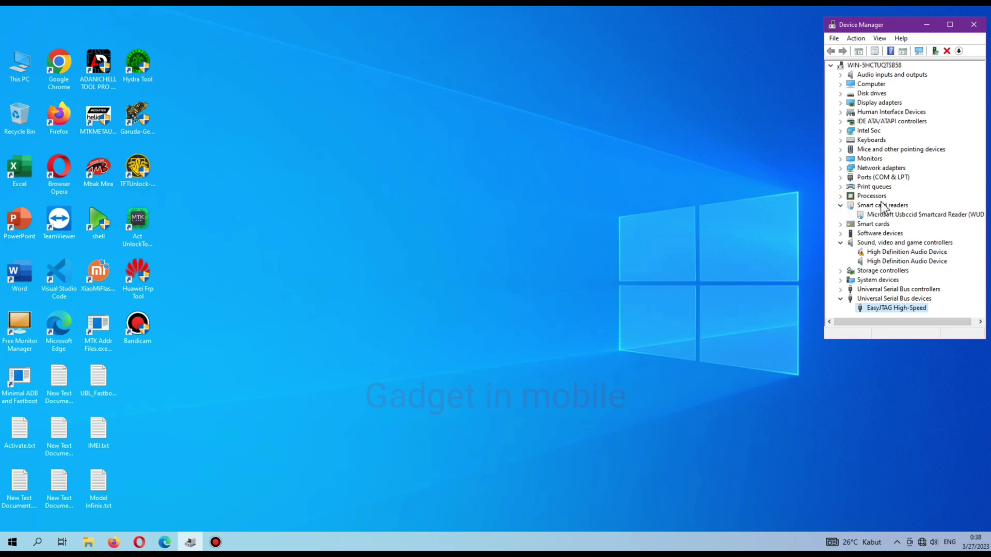
{"action": "left_click", "coordinate": [840, 206]}
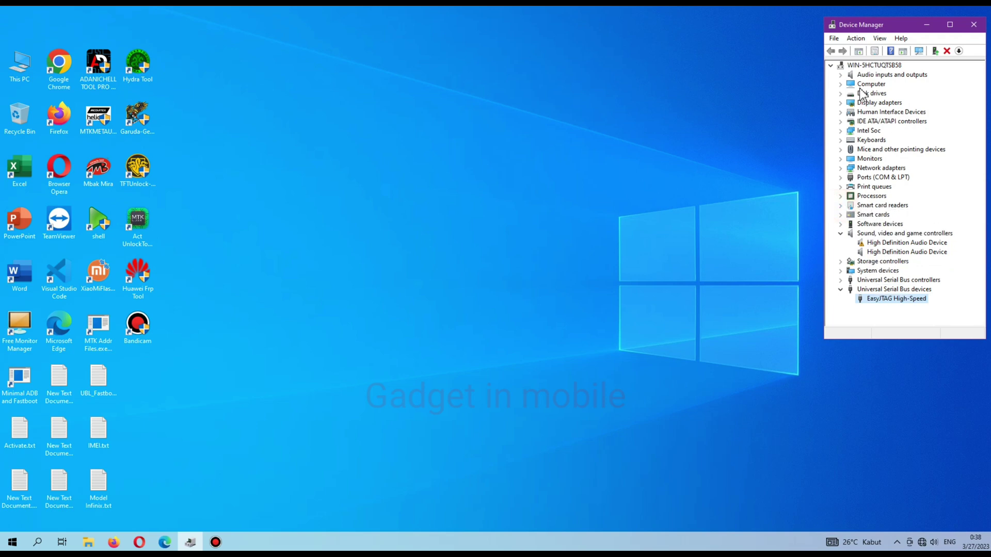
Step: Rescan the computer for hardware changes and minimize Device Manager
{"action": "left_click", "coordinate": [863, 66]}
{"action": "left_click", "coordinate": [857, 42]}
{"action": "left_click", "coordinate": [872, 51]}
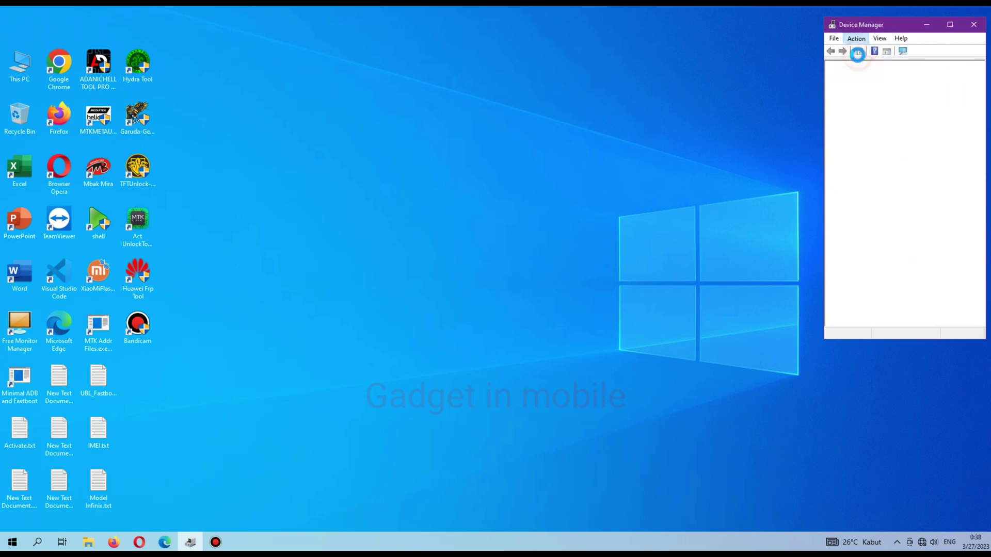
{"action": "left_click", "coordinate": [308, 136]}
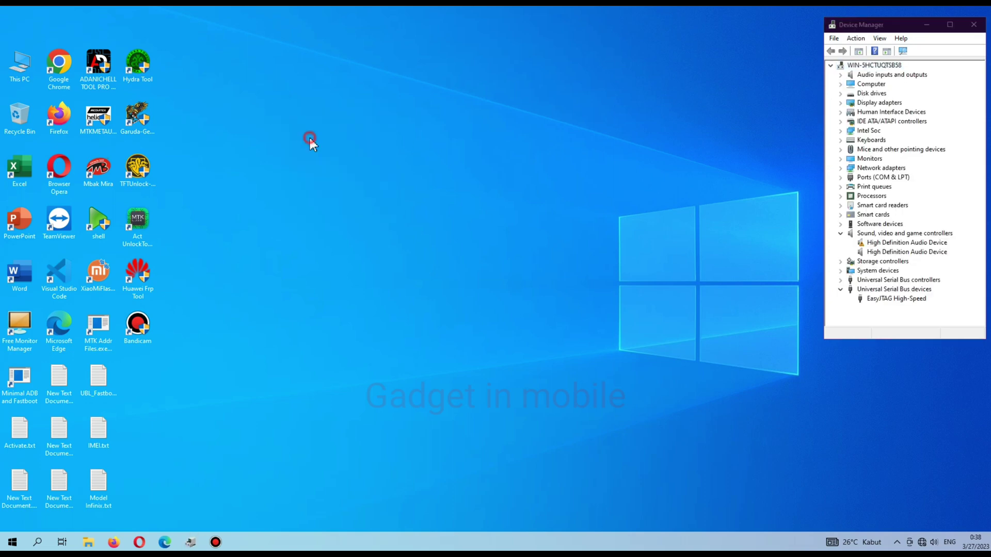
{"action": "left_click", "coordinate": [927, 26]}
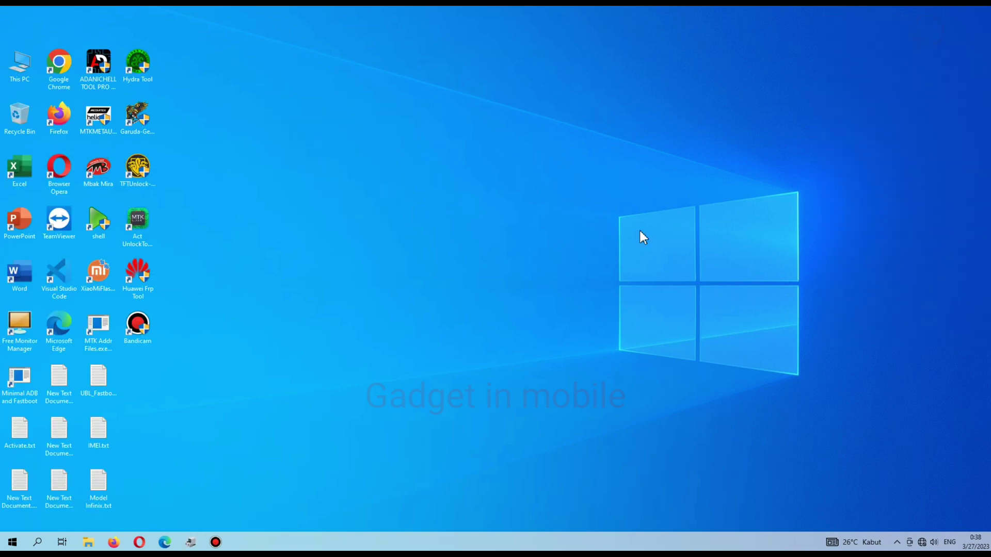
Step: Extract Easy_Jtag_Plus_Emmc_Update_2023.zip with 7-Zip into a folder of the same name and refresh the file list
{"action": "left_click", "coordinate": [89, 542]}
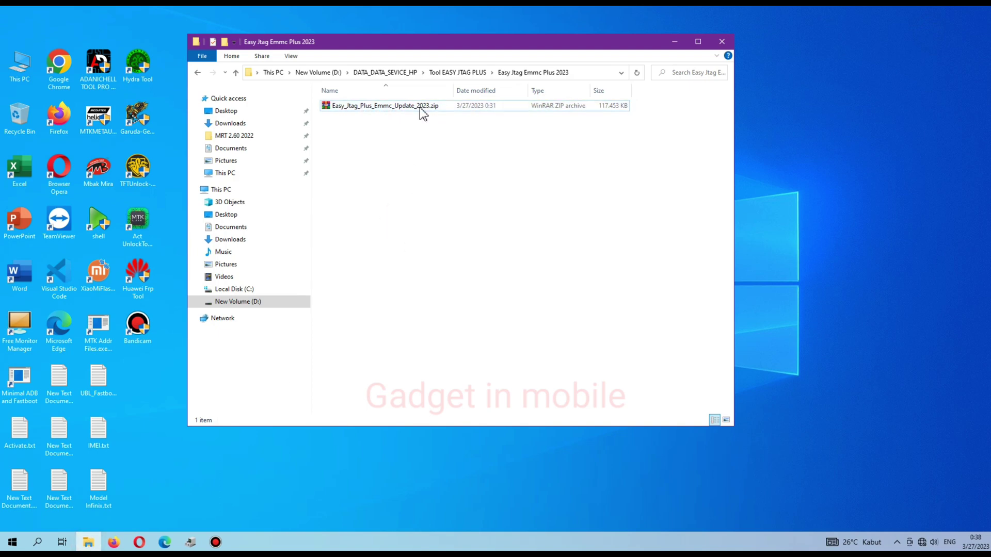
{"action": "left_click", "coordinate": [366, 107]}
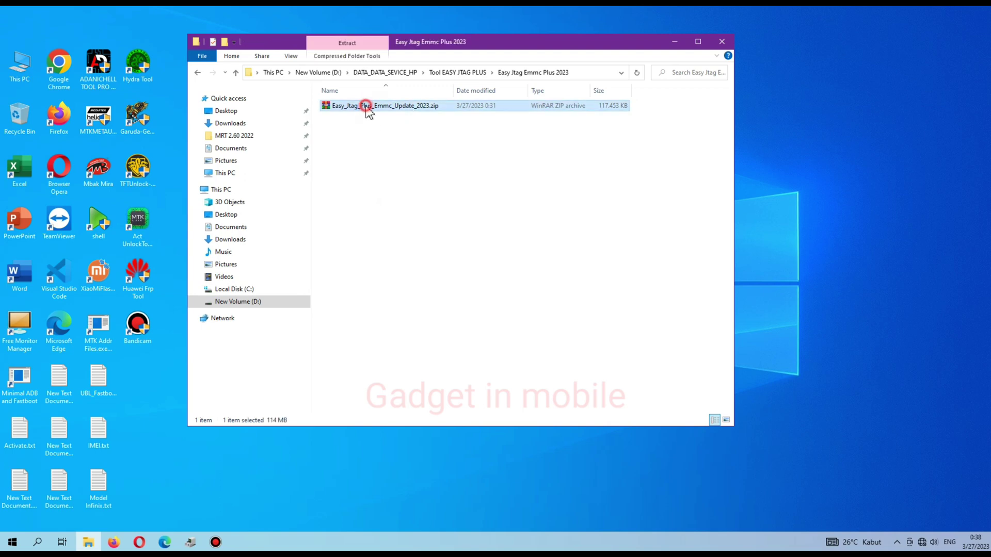
{"action": "right_click", "coordinate": [366, 105]}
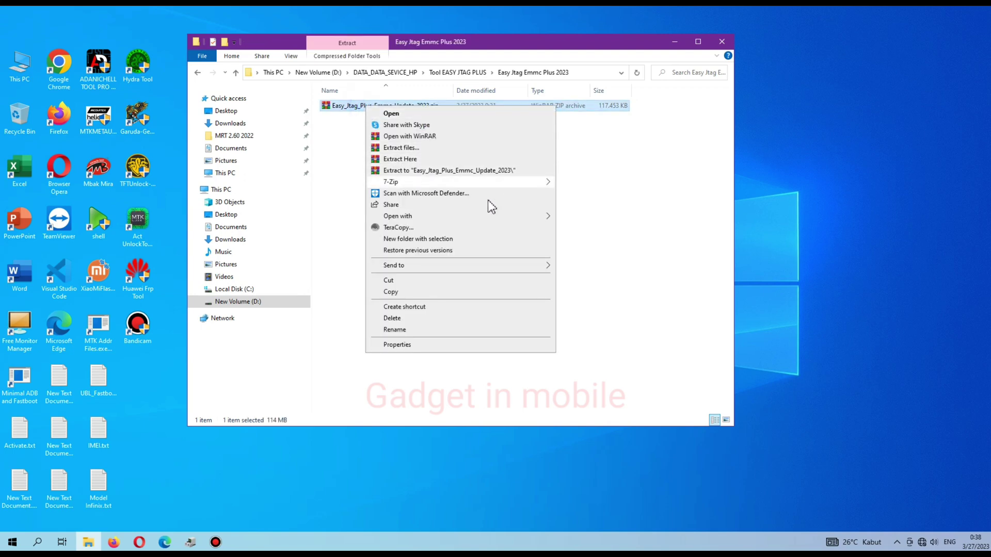
{"action": "mouse_move", "coordinate": [511, 189]}
{"action": "left_click", "coordinate": [577, 228]}
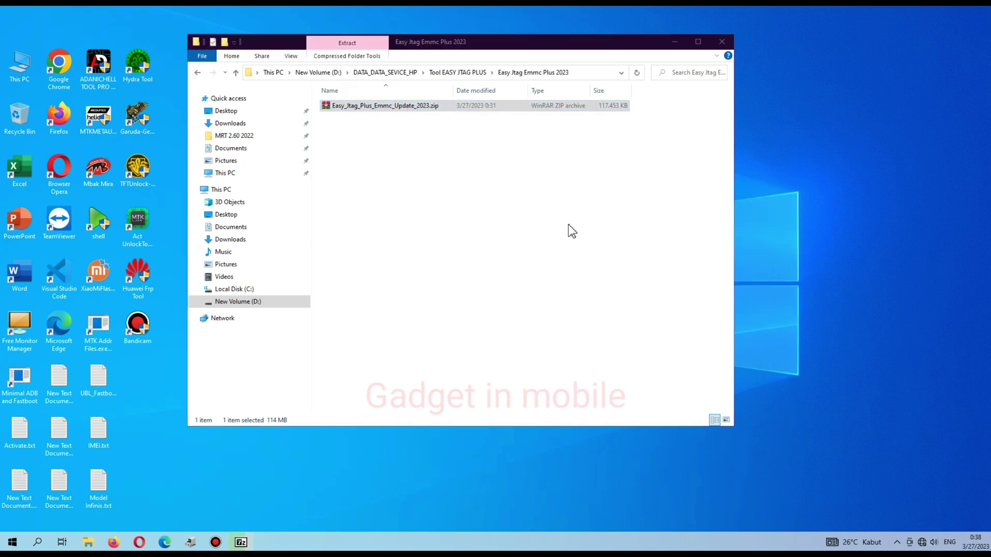
{"action": "right_click", "coordinate": [415, 150]}
{"action": "left_click", "coordinate": [440, 192]}
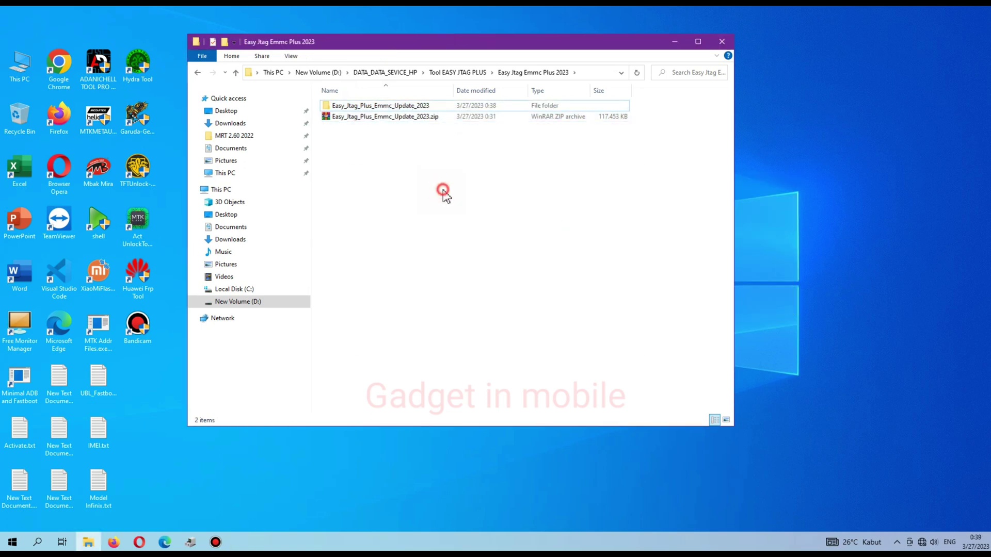
Step: Run easyjtag_emmc_plus_1.6.6.0.exe from the extracted folder as administrator and minimize the folder window
{"action": "double_click", "coordinate": [417, 107]}
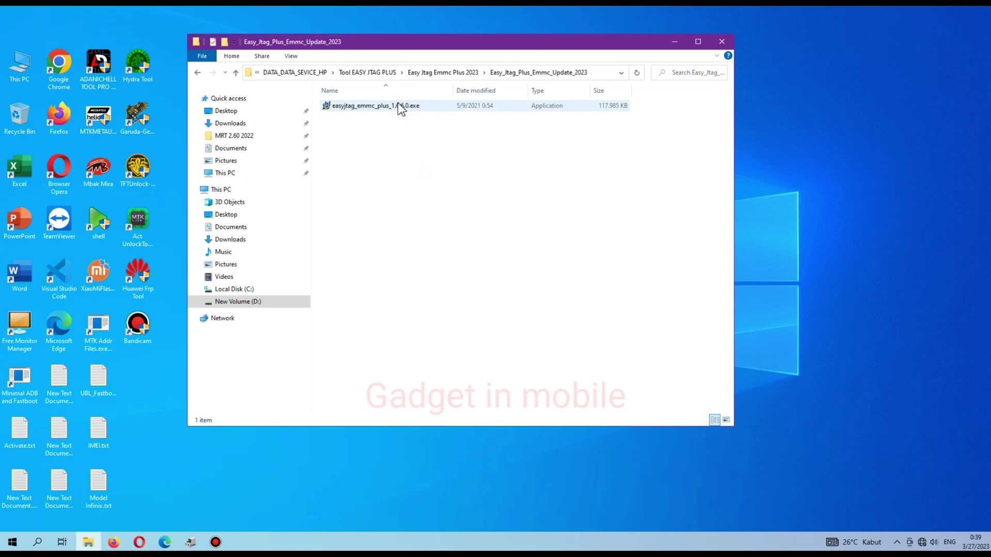
{"action": "left_click", "coordinate": [398, 109]}
{"action": "right_click", "coordinate": [398, 108]}
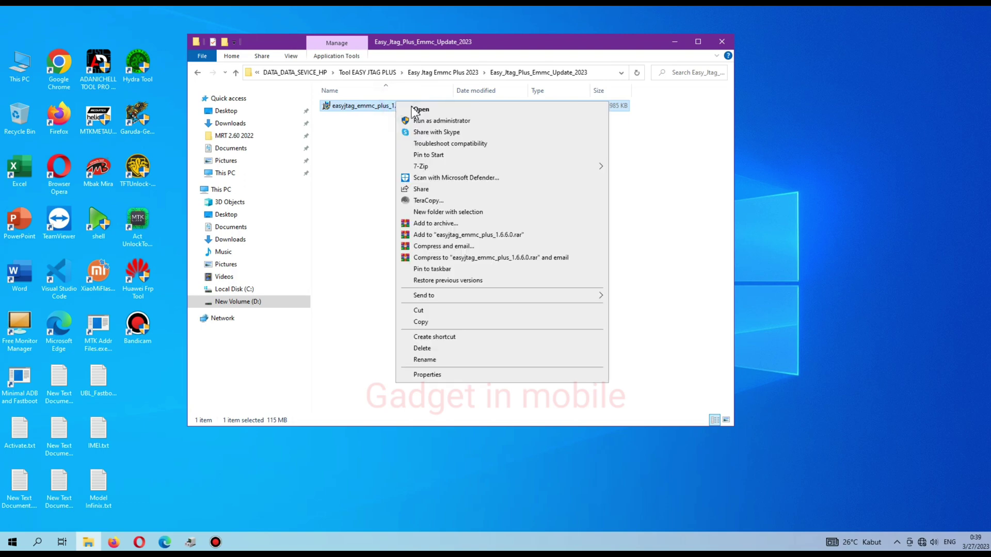
{"action": "left_click", "coordinate": [435, 122]}
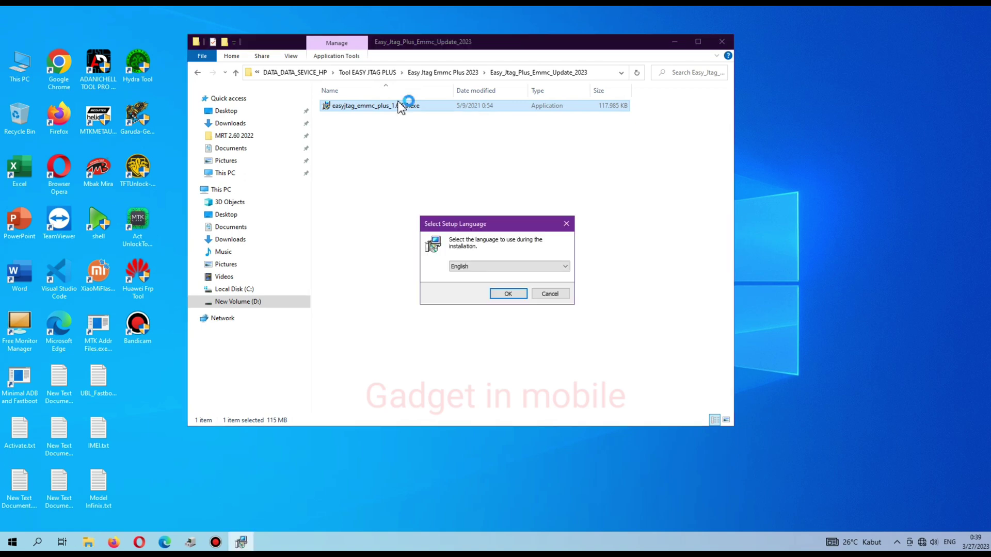
{"action": "left_click", "coordinate": [674, 41]}
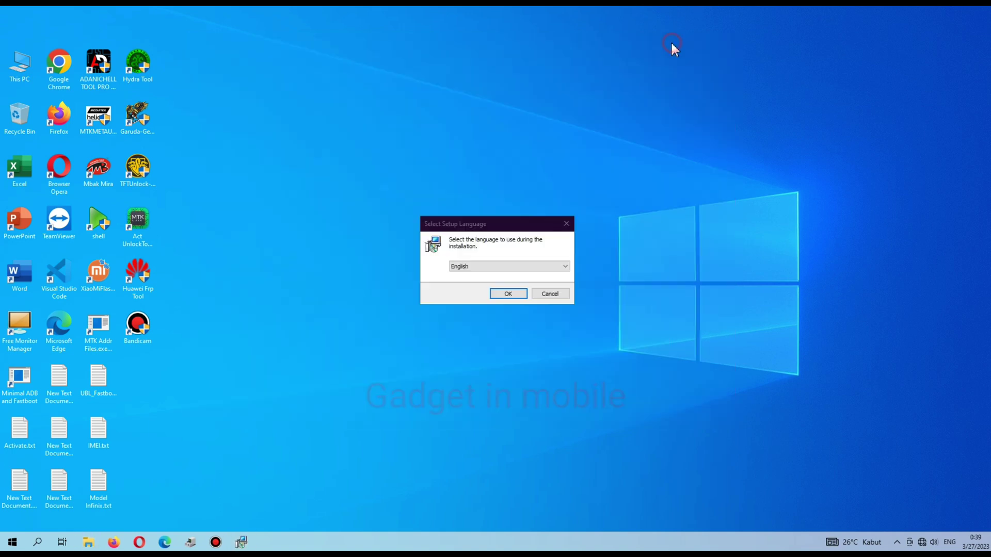
Step: Refresh the desktop and start the setup with English as the installation language
{"action": "left_click_drag", "start_coordinate": [498, 220], "coordinate": [469, 89]}
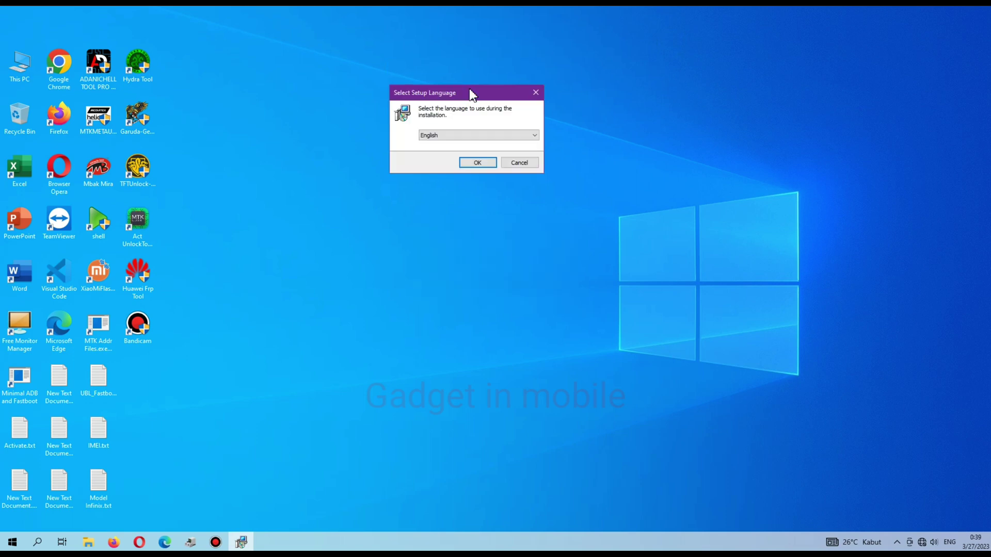
{"action": "right_click", "coordinate": [572, 102]}
{"action": "left_click", "coordinate": [597, 127]}
{"action": "right_click", "coordinate": [590, 106]}
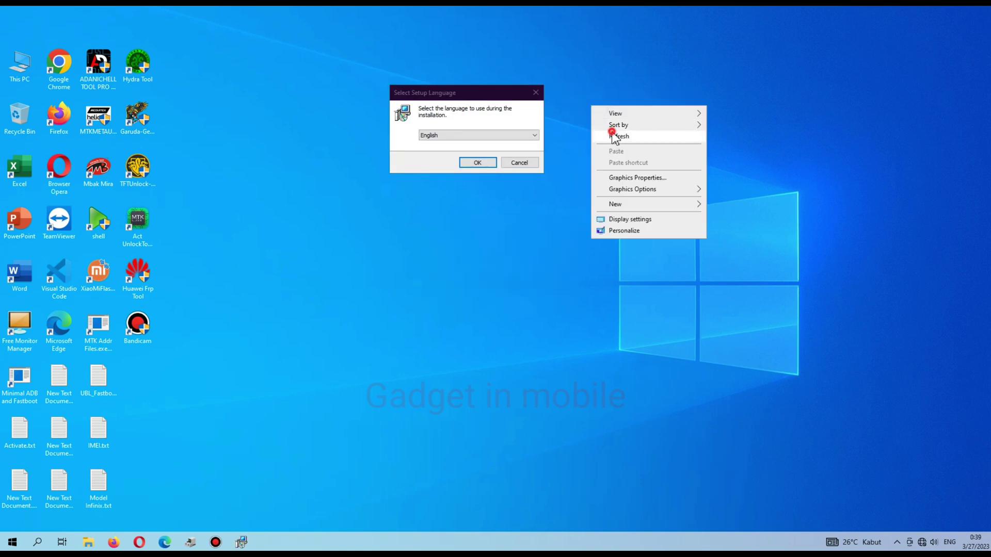
{"action": "left_click", "coordinate": [609, 135]}
{"action": "left_click", "coordinate": [455, 109]}
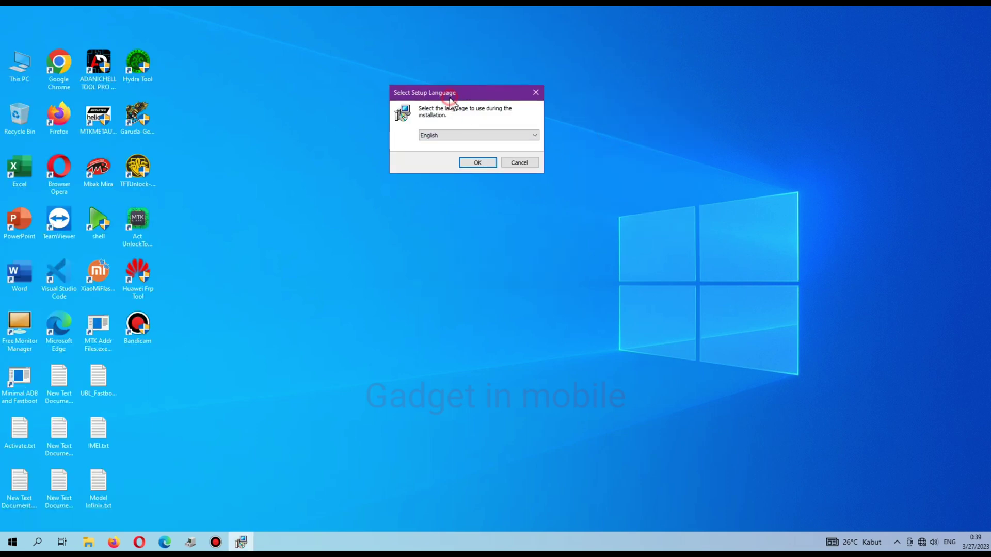
{"action": "left_click", "coordinate": [477, 163]}
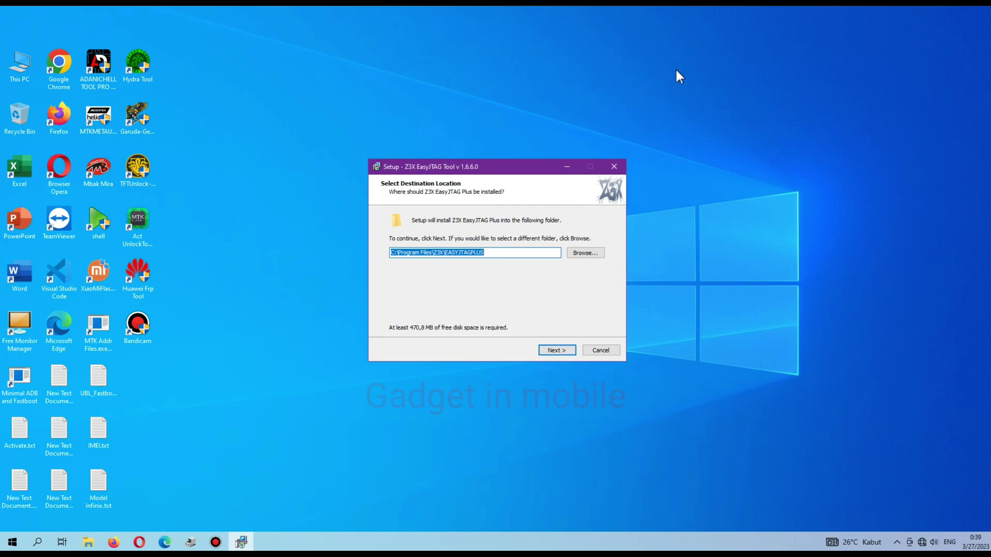
{"action": "left_click", "coordinate": [928, 6]}
{"action": "right_click", "coordinate": [730, 124]}
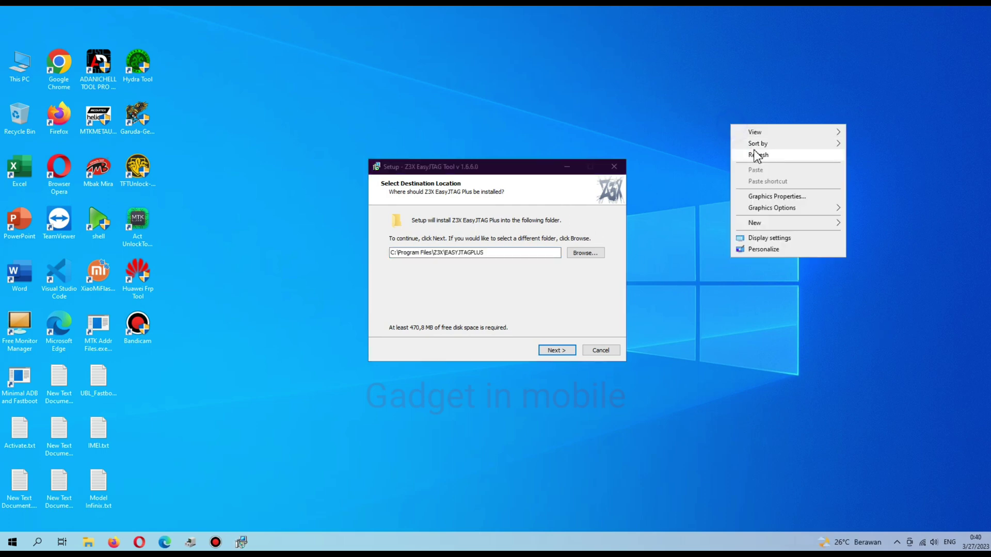
{"action": "left_click", "coordinate": [754, 150]}
{"action": "left_click", "coordinate": [473, 174]}
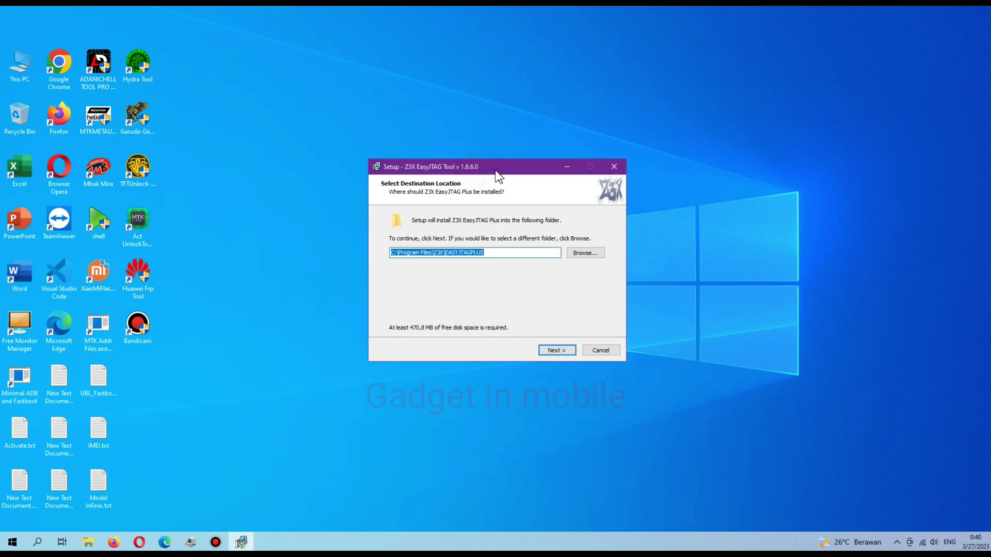
{"action": "left_click_drag", "start_coordinate": [497, 173], "coordinate": [470, 95]}
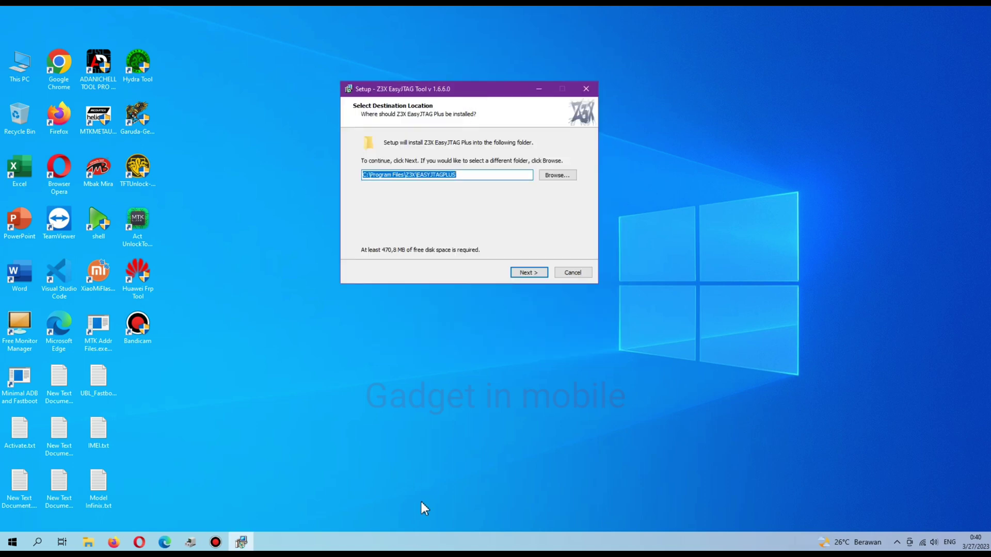
Step: Bring Device Manager back up beside the installer and scan for hardware changes again
{"action": "left_click", "coordinate": [191, 542]}
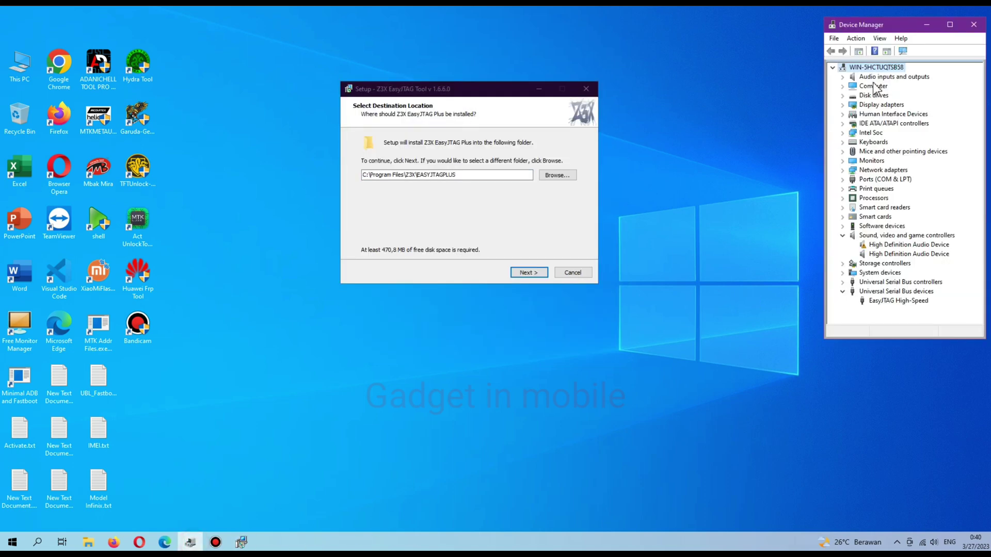
{"action": "left_click", "coordinate": [856, 39]}
{"action": "left_click", "coordinate": [872, 49]}
Step: Install to C:\Program Files\Z3X\EASYJTAGPLUS with Start Menu folder Z3X\EasyJTAG and both desktop and Quick Launch shortcuts
{"action": "left_click", "coordinate": [530, 272]}
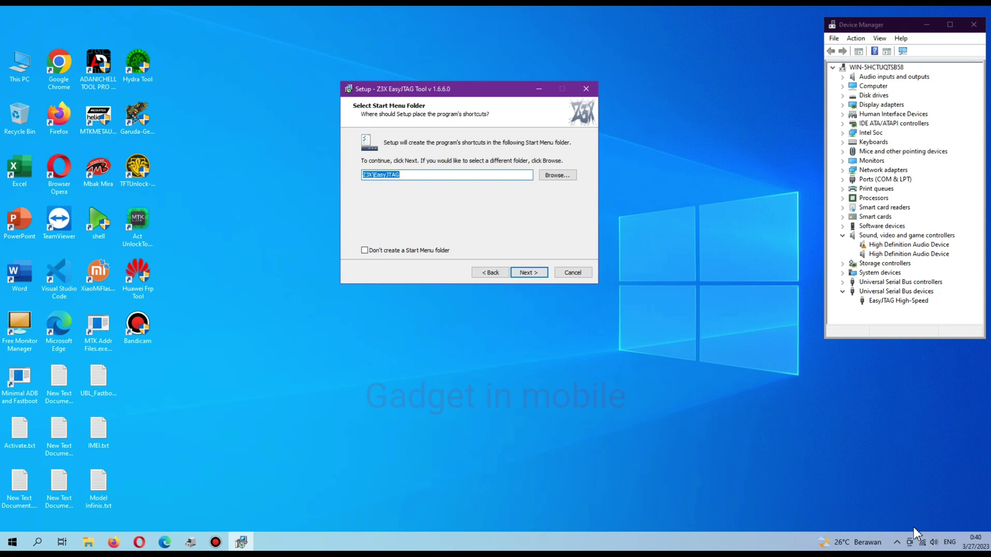
{"action": "left_click", "coordinate": [518, 273]}
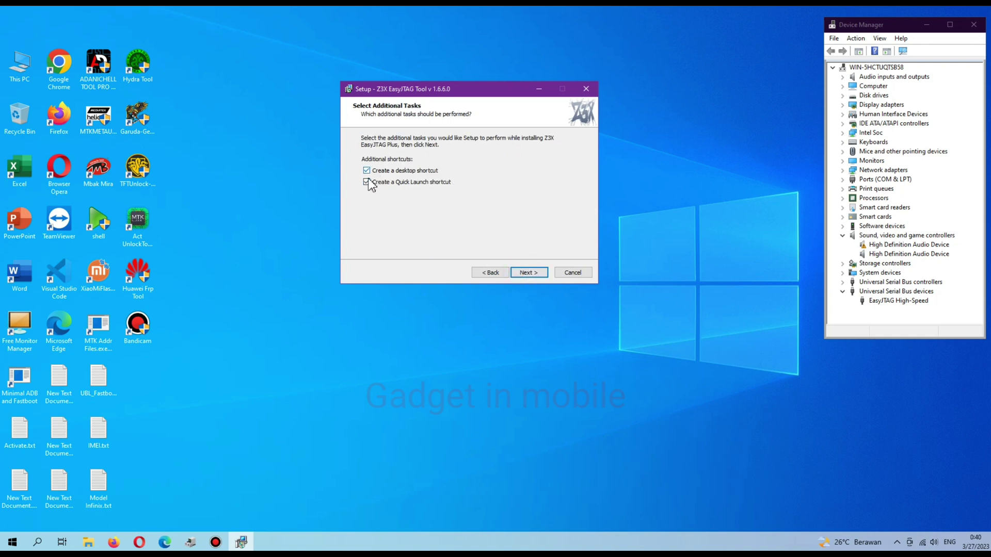
{"action": "left_click", "coordinate": [528, 274]}
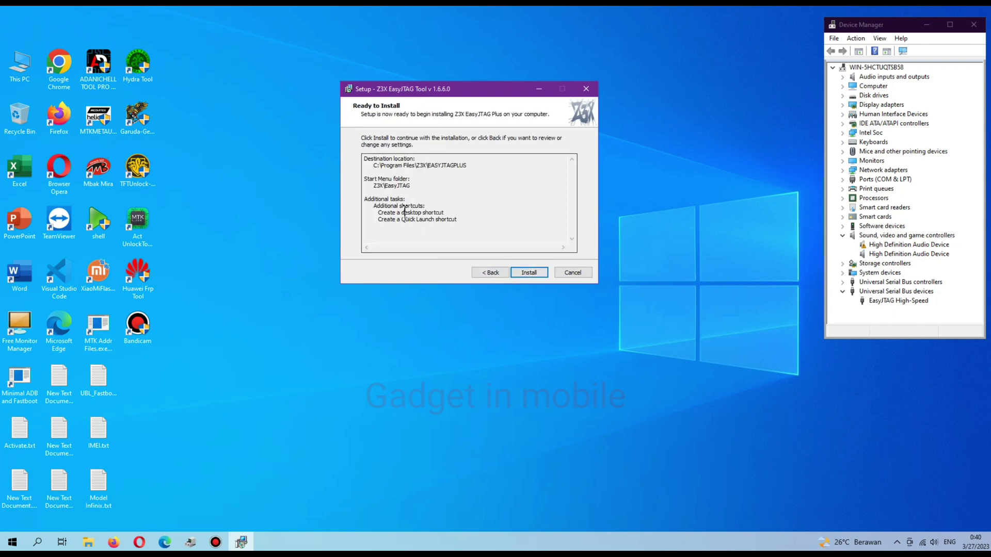
{"action": "left_click_drag", "start_coordinate": [465, 221], "coordinate": [364, 161]}
{"action": "left_click", "coordinate": [470, 224]}
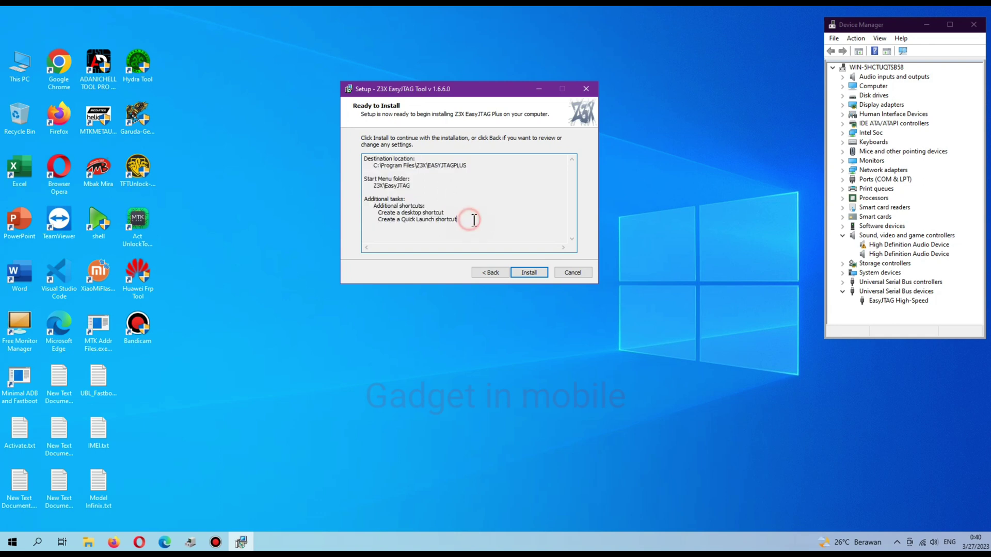
{"action": "left_click", "coordinate": [528, 272]}
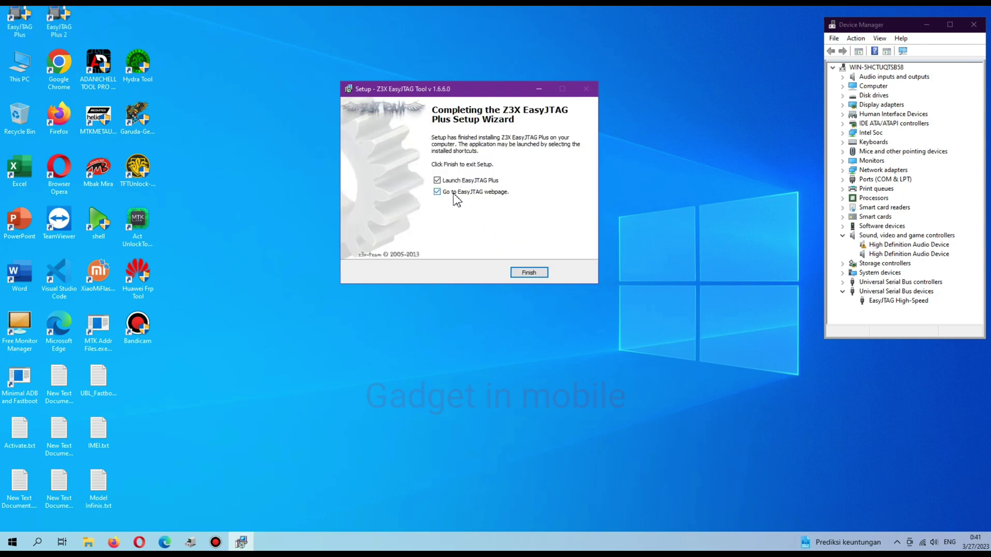
Step: Finish the setup wizard with launching EasyJTAG Plus and visiting the EasyJTAG webpage both deselected
{"action": "left_click", "coordinate": [445, 192]}
{"action": "left_click", "coordinate": [444, 181]}
{"action": "left_click", "coordinate": [529, 273]}
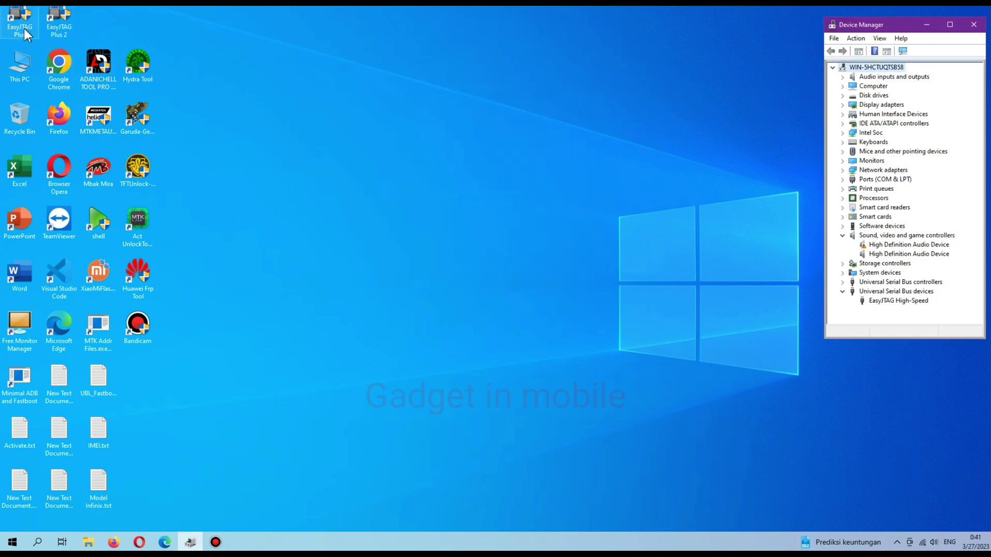
Step: Move the EasyJTAG Plus and EasyJTAG Plus 2 shortcuts to empty desktop space beside the other icons and refresh the desktop
{"action": "left_click_drag", "start_coordinate": [21, 24], "coordinate": [212, 70]}
{"action": "left_click_drag", "start_coordinate": [59, 22], "coordinate": [217, 135]}
{"action": "left_click", "coordinate": [283, 110]}
{"action": "right_click", "coordinate": [276, 60]}
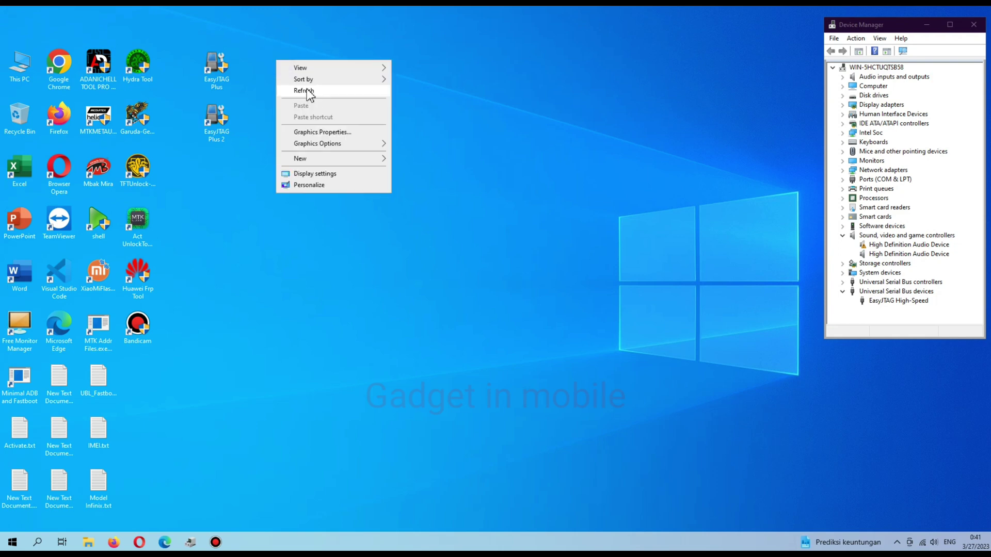
{"action": "left_click", "coordinate": [305, 92]}
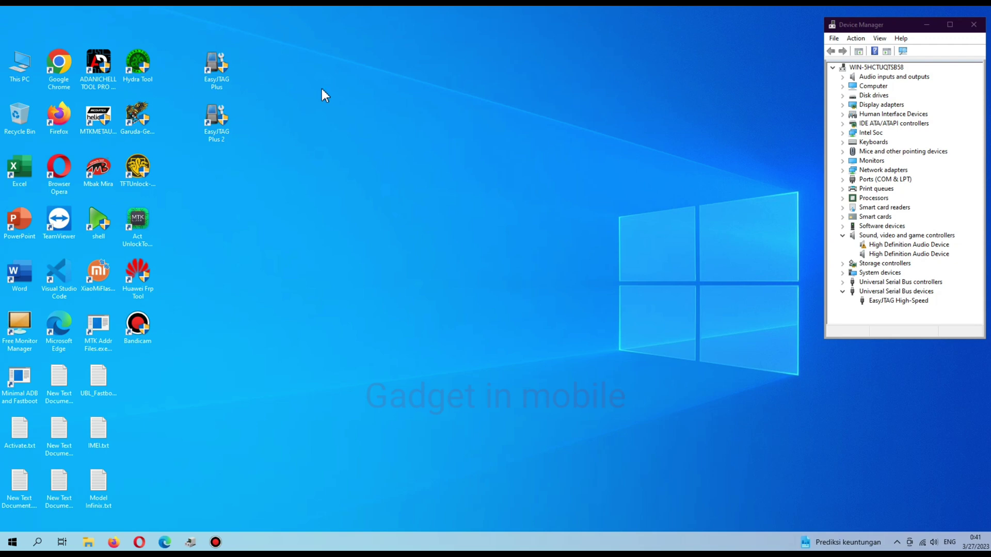
Step: Move the EasyJTAG Plus shortcut into the same row as EasyJTAG Plus 2 and refresh the desktop
{"action": "right_click", "coordinate": [286, 63]}
{"action": "left_click", "coordinate": [327, 92]}
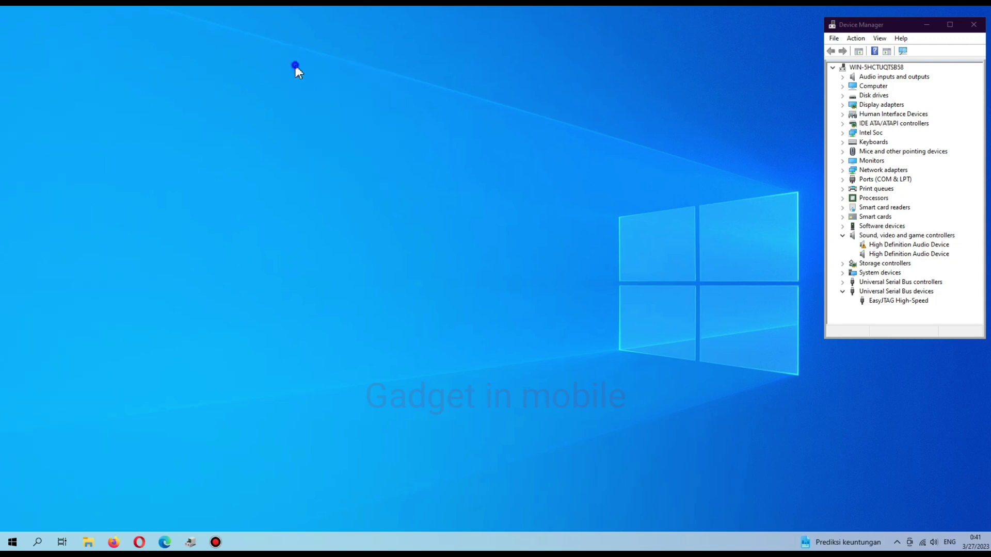
{"action": "left_click_drag", "start_coordinate": [263, 93], "coordinate": [309, 116]}
{"action": "right_click", "coordinate": [340, 104]}
{"action": "left_click", "coordinate": [366, 136]}
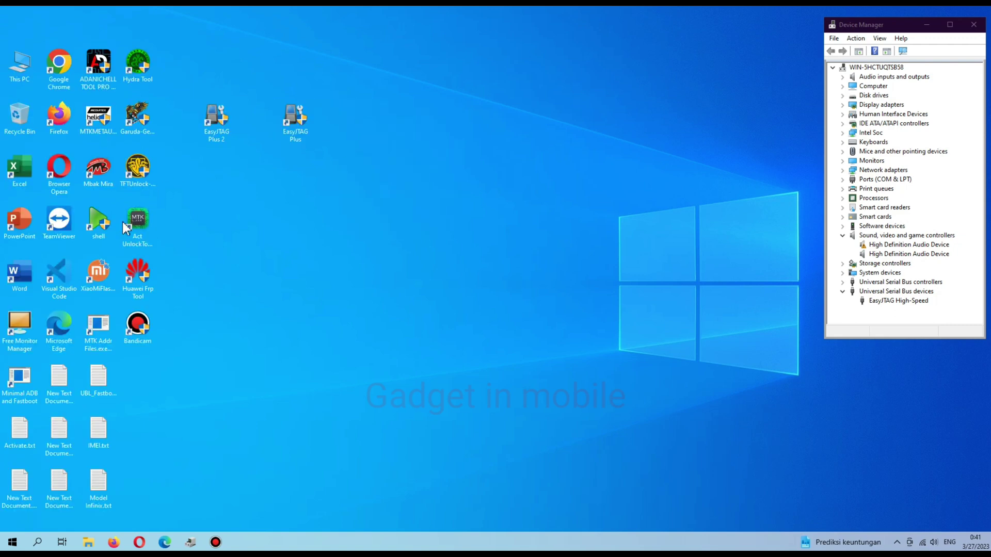
Step: Move the shell shortcut to the empty desktop space below the two EasyJTAG Plus shortcuts and refresh the desktop
{"action": "left_click_drag", "start_coordinate": [98, 222], "coordinate": [258, 201]}
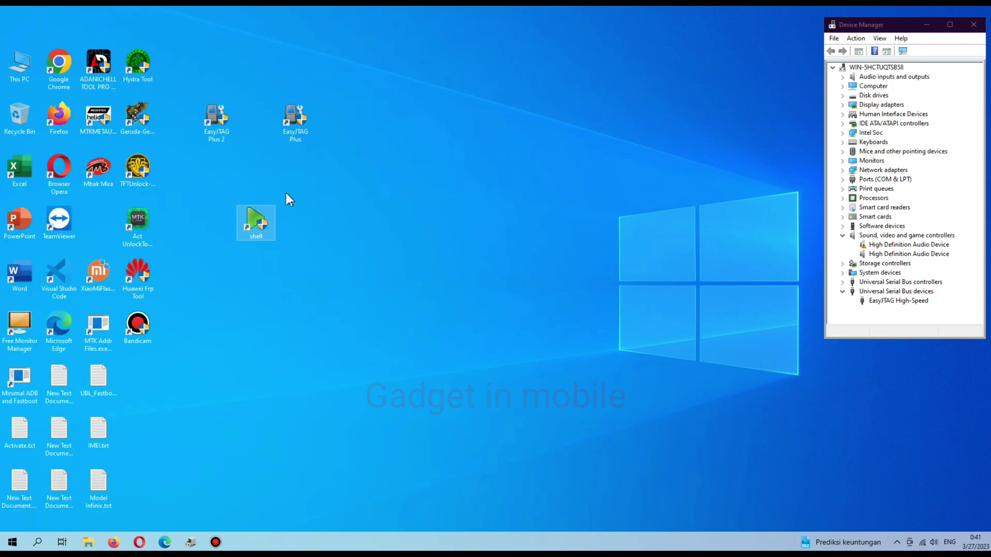
{"action": "right_click", "coordinate": [290, 184]}
{"action": "left_click", "coordinate": [315, 218]}
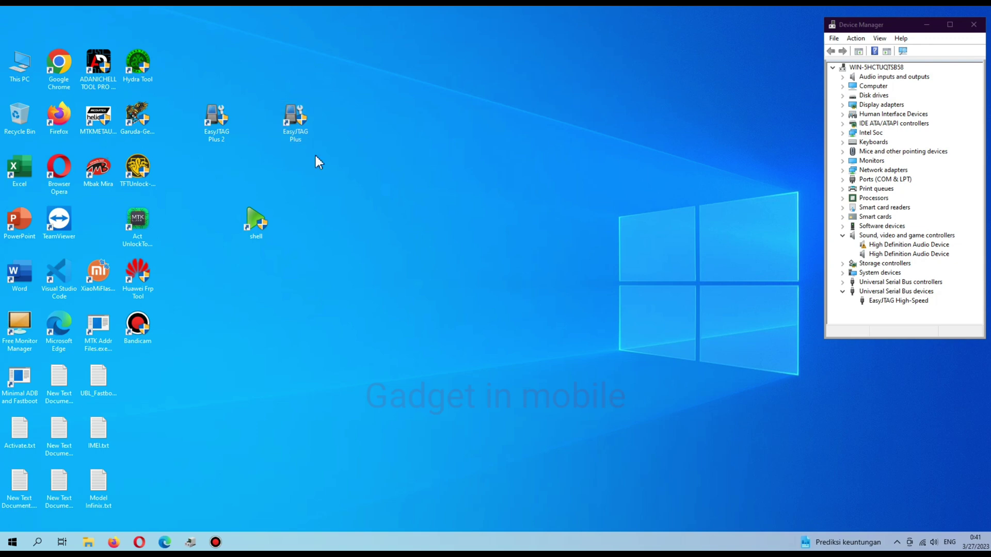
Step: Run EasyJTAG Plus as administrator and decline automatic sending of crash reports
{"action": "right_click", "coordinate": [297, 126]}
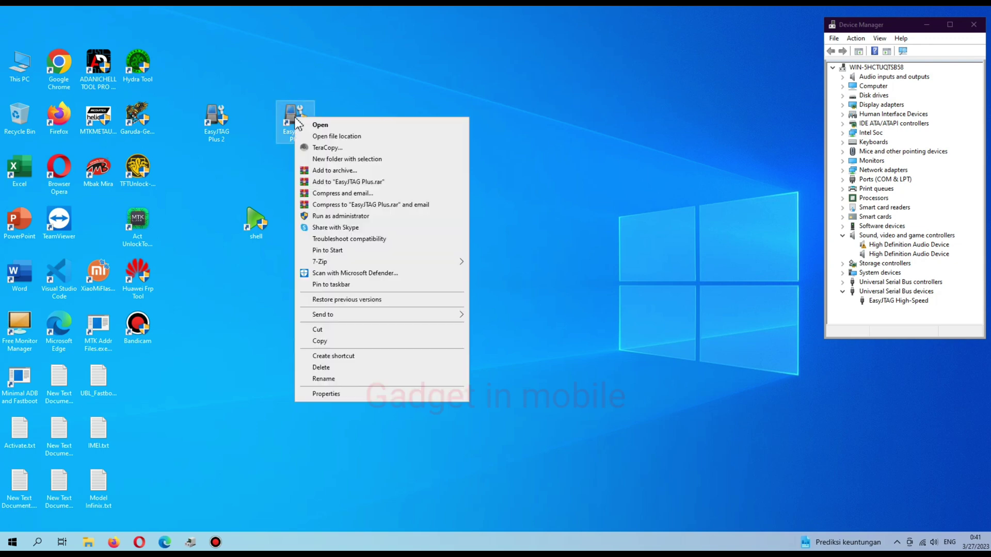
{"action": "left_click", "coordinate": [333, 216]}
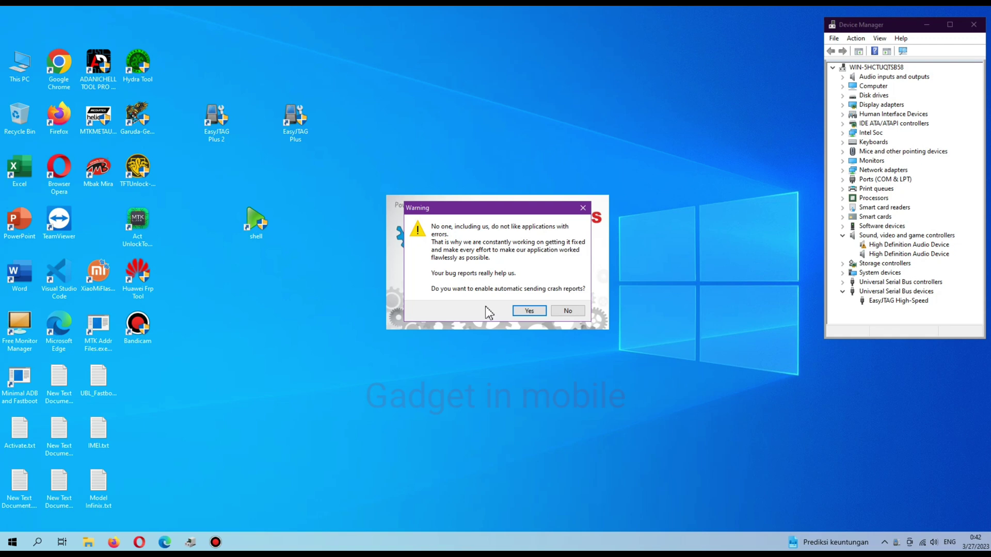
{"action": "left_click", "coordinate": [566, 313]}
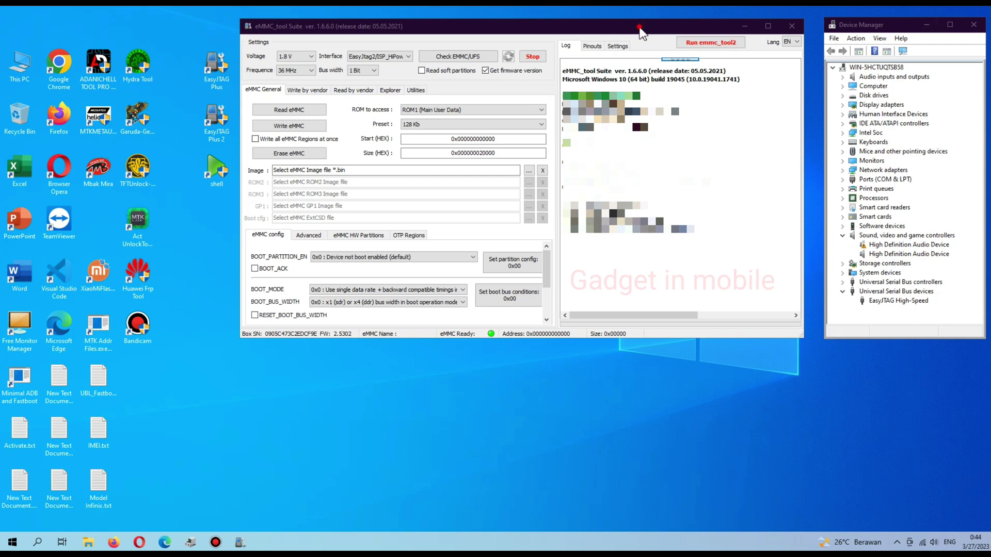
Step: Examine the startup log and the changelog entries for versions 1.6.6.0 and 2.0.1.0
{"action": "left_click", "coordinate": [640, 28]}
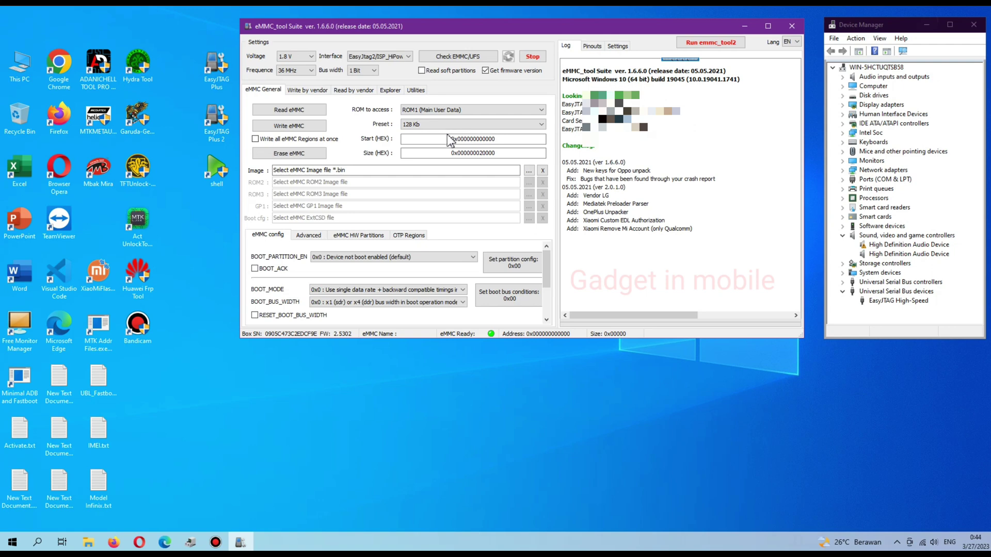
{"action": "left_click", "coordinate": [695, 233]}
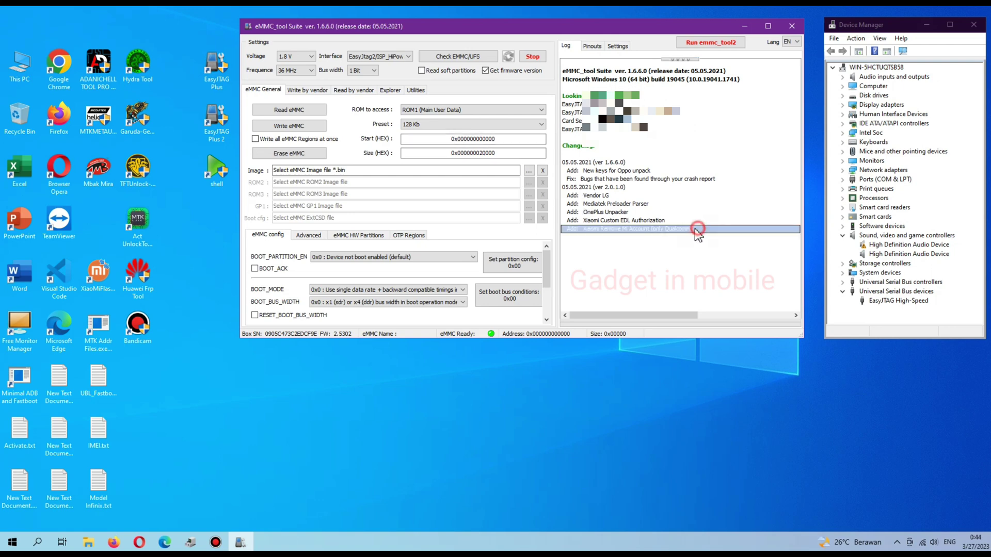
{"action": "left_click", "coordinate": [663, 255]}
{"action": "left_click", "coordinate": [687, 228]}
{"action": "left_click", "coordinate": [653, 205]}
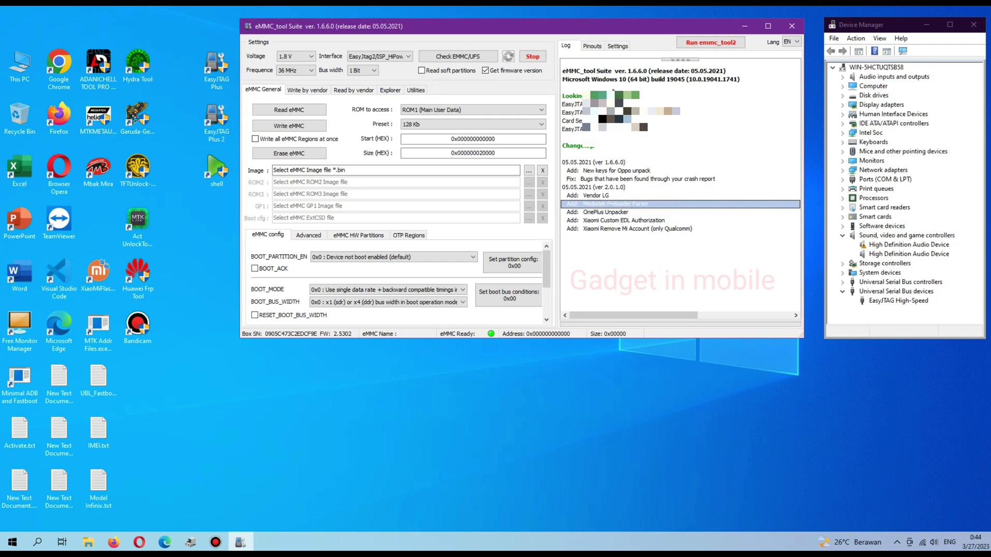
Step: Check for software updates from the main settings, review the settings again and return to the log
{"action": "left_click", "coordinate": [619, 46]}
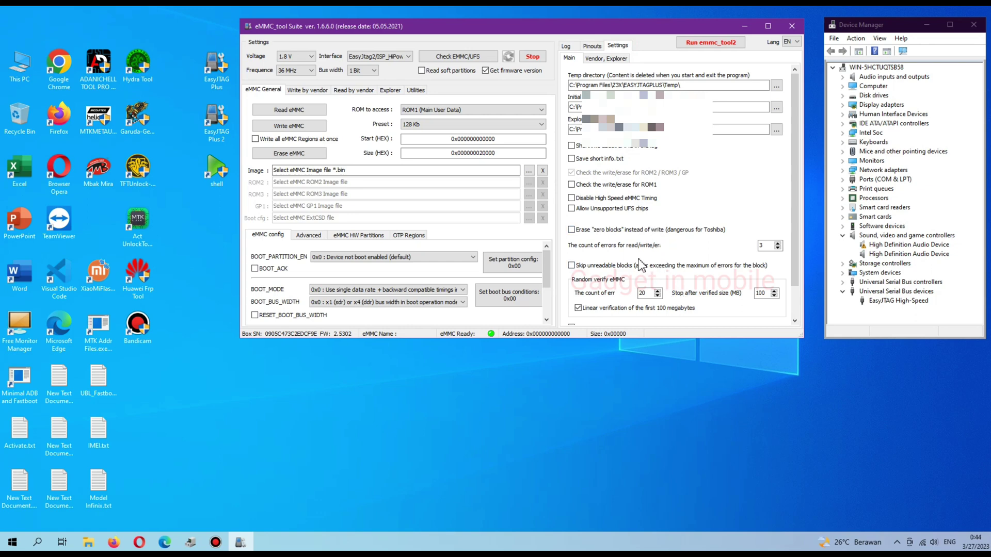
{"action": "left_click_drag", "start_coordinate": [794, 248], "coordinate": [794, 282]}
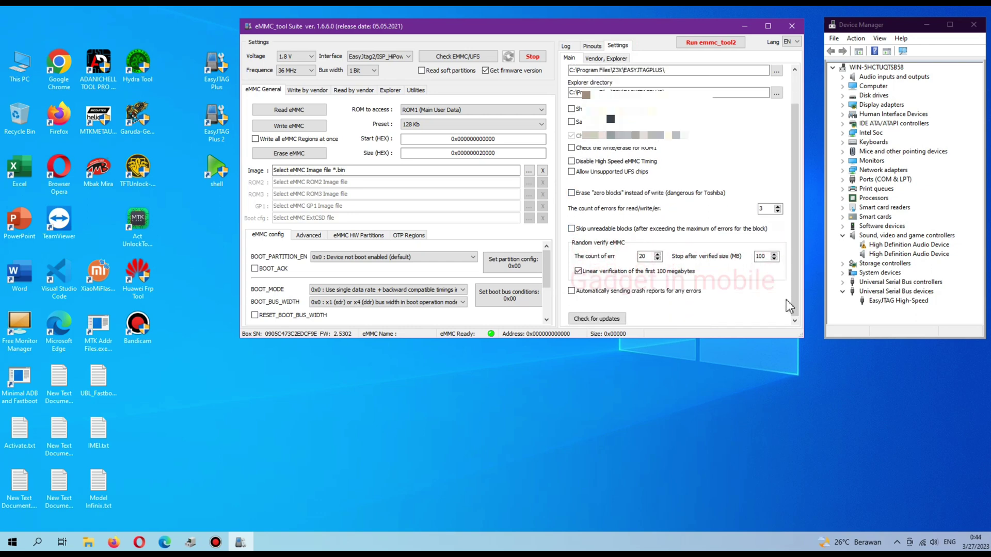
{"action": "left_click", "coordinate": [602, 320]}
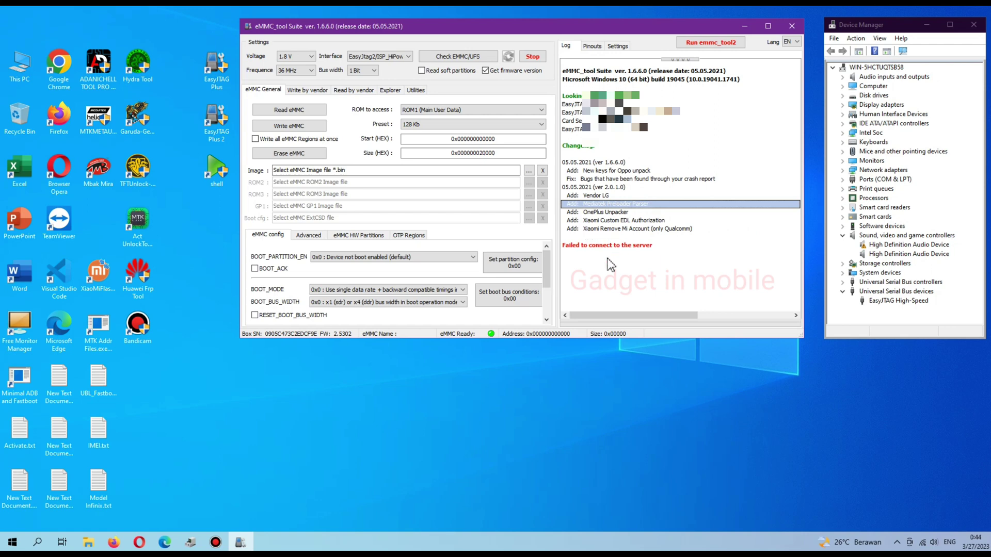
{"action": "left_click", "coordinate": [619, 45]}
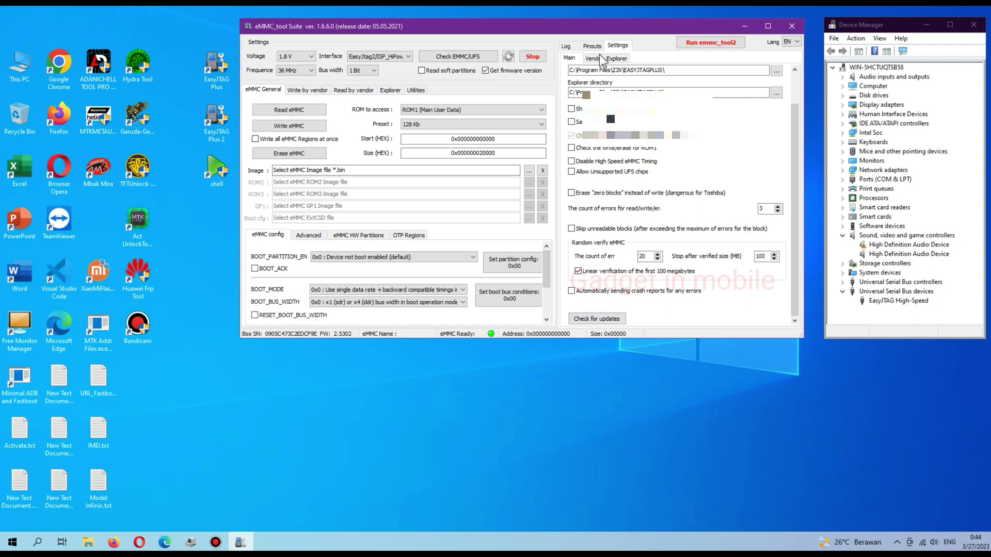
{"action": "left_click", "coordinate": [566, 47]}
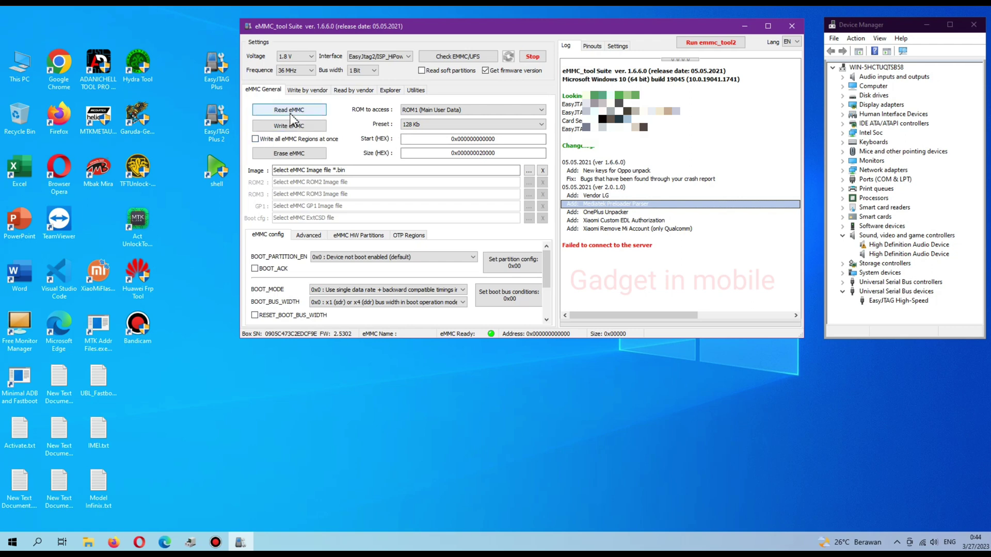
Step: Review the available voltage, frequency and interface choices for the eMMC connection, along with the Read soft partitions option
{"action": "left_click", "coordinate": [310, 57]}
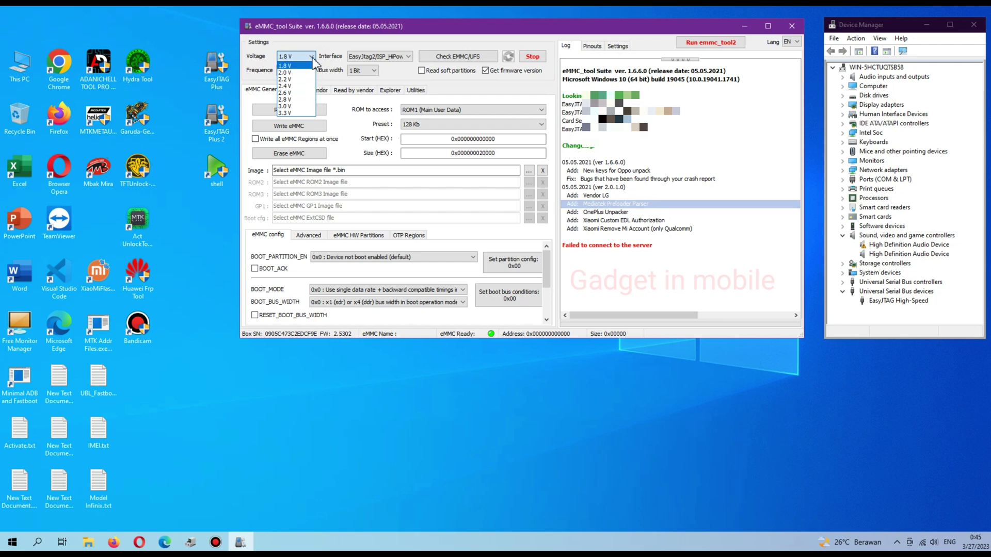
{"action": "left_click", "coordinate": [312, 58]}
{"action": "left_click", "coordinate": [311, 70]}
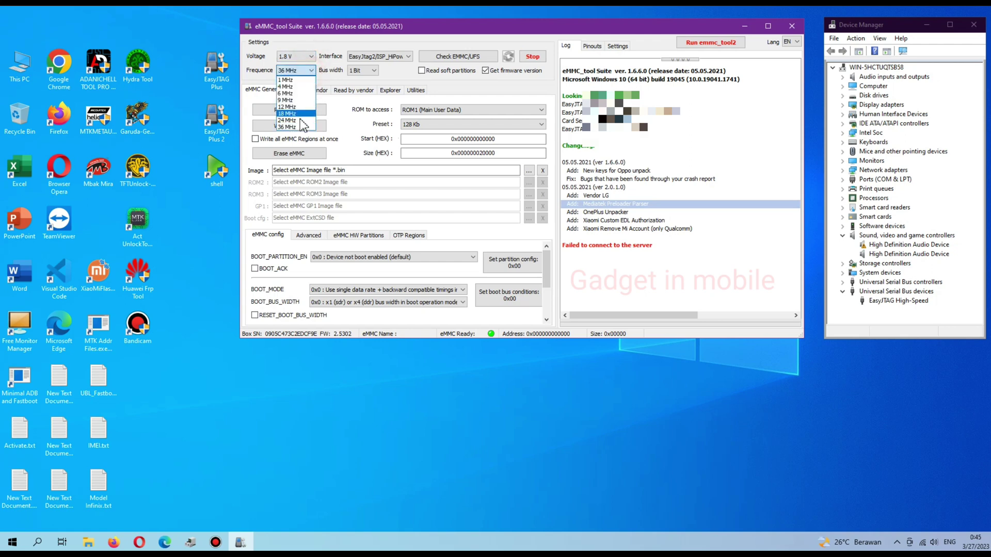
{"action": "left_click", "coordinate": [318, 77]}
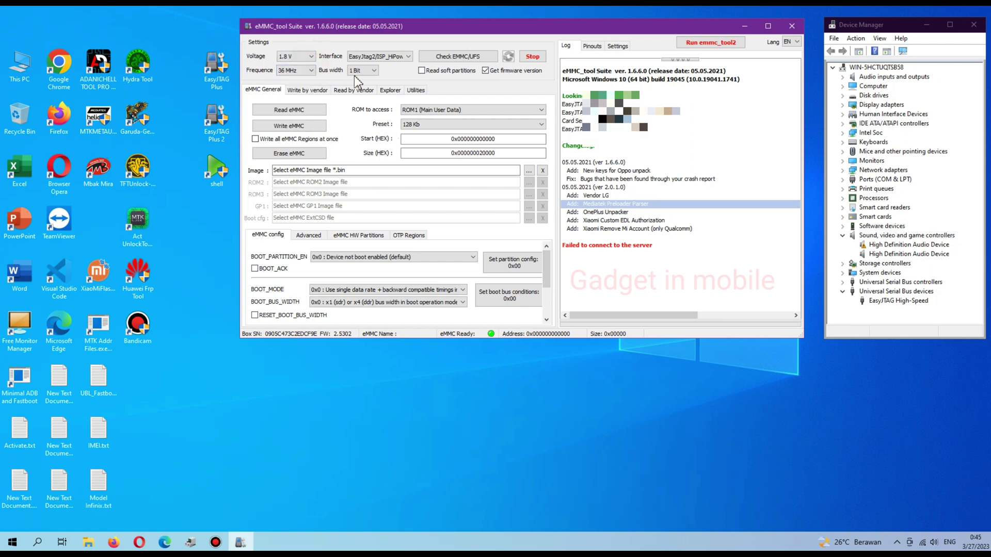
{"action": "left_click", "coordinate": [411, 57]}
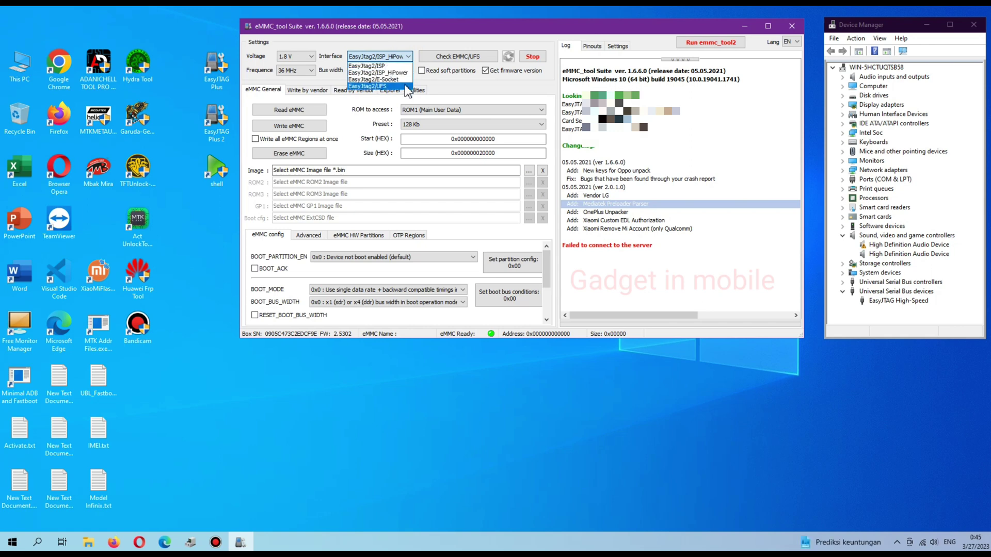
{"action": "left_click", "coordinate": [381, 56]}
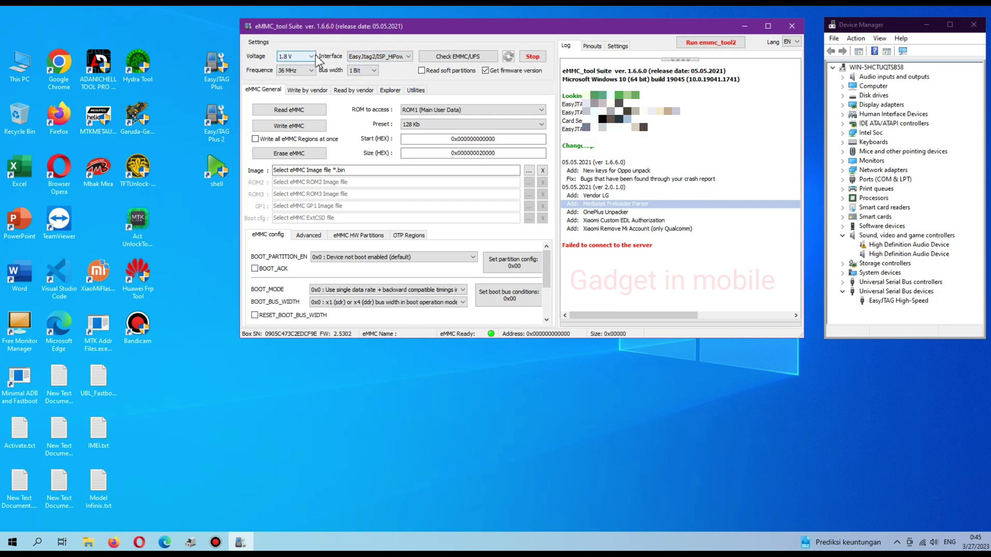
{"action": "left_click", "coordinate": [315, 56]}
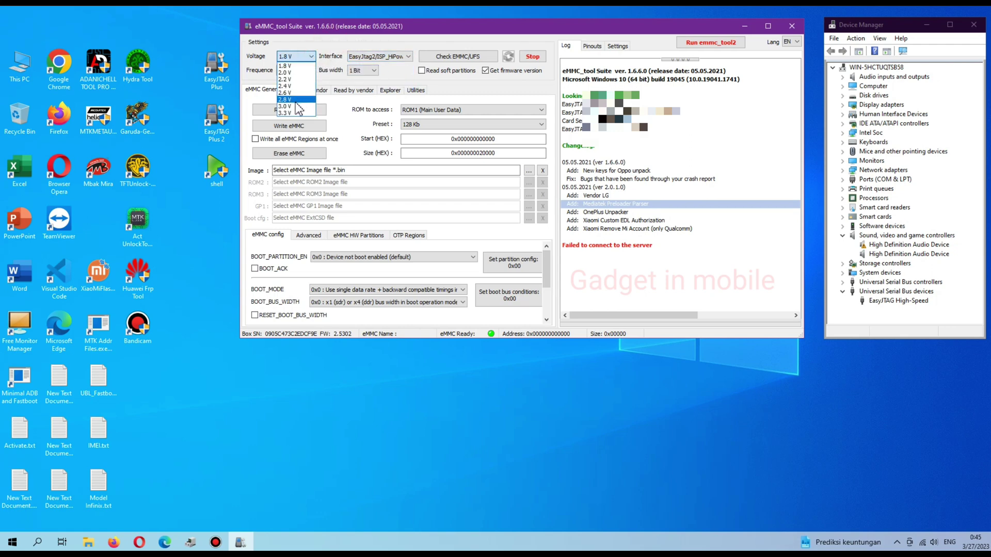
{"action": "left_click", "coordinate": [310, 57]}
{"action": "left_click", "coordinate": [311, 71]}
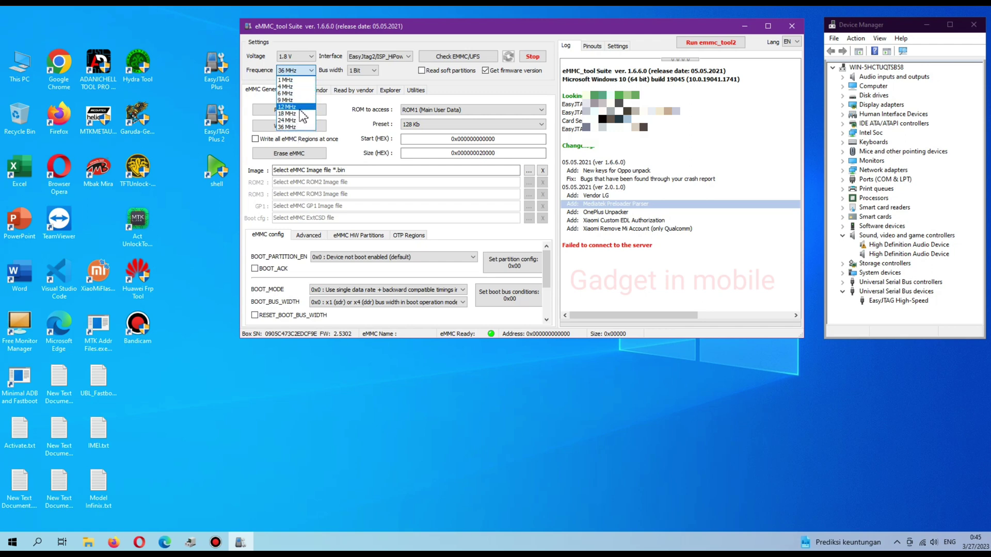
{"action": "left_click", "coordinate": [309, 70]}
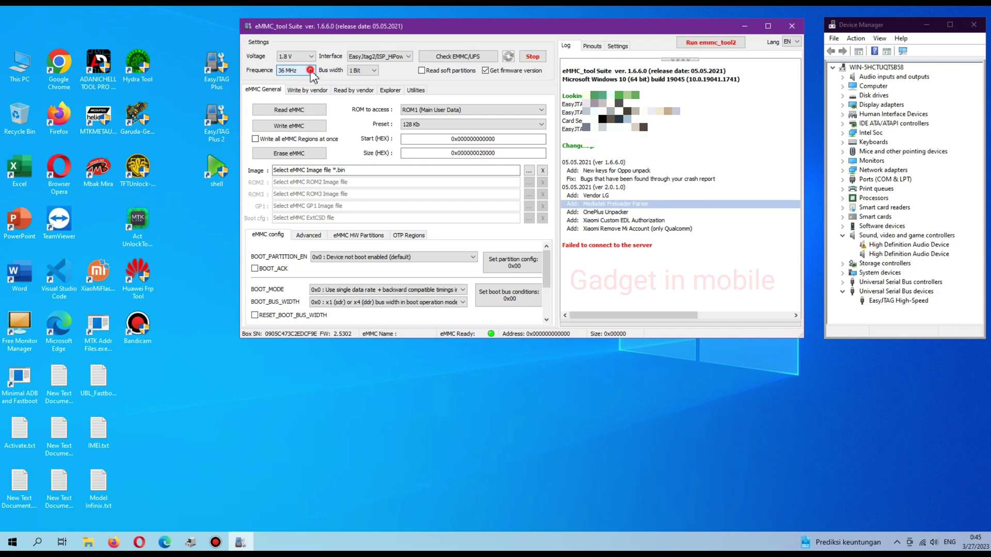
{"action": "left_click", "coordinate": [407, 56]}
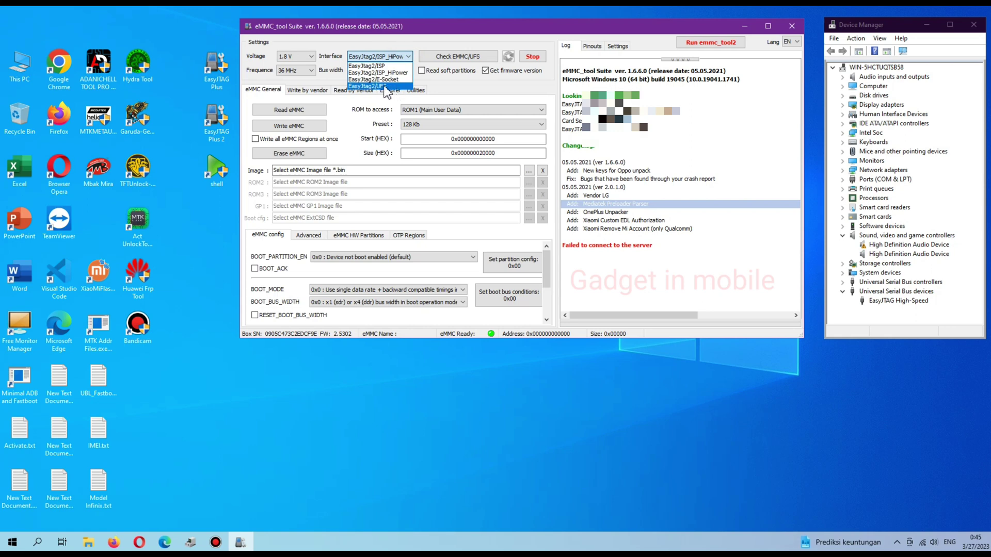
{"action": "left_click", "coordinate": [408, 58]}
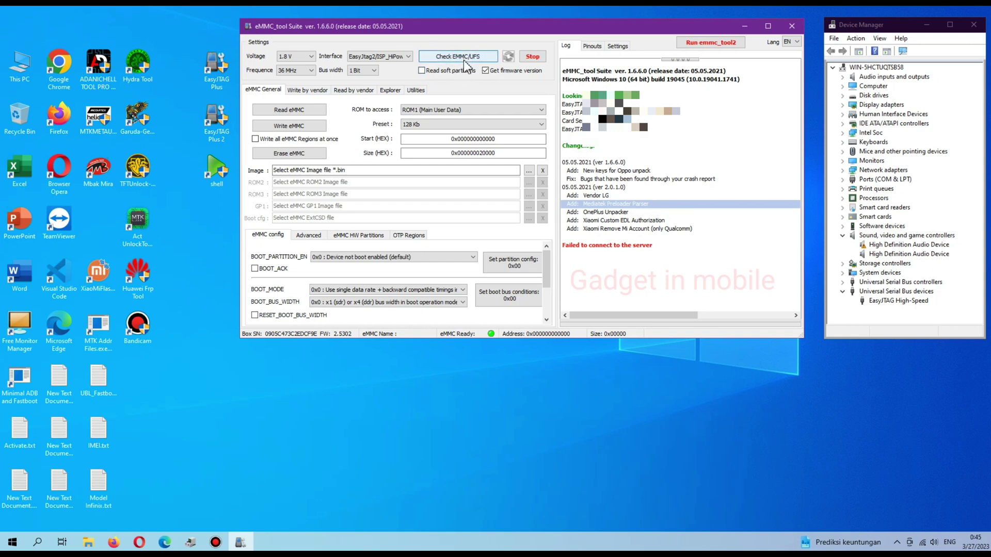
{"action": "left_click", "coordinate": [423, 71]}
{"action": "left_click", "coordinate": [422, 71]}
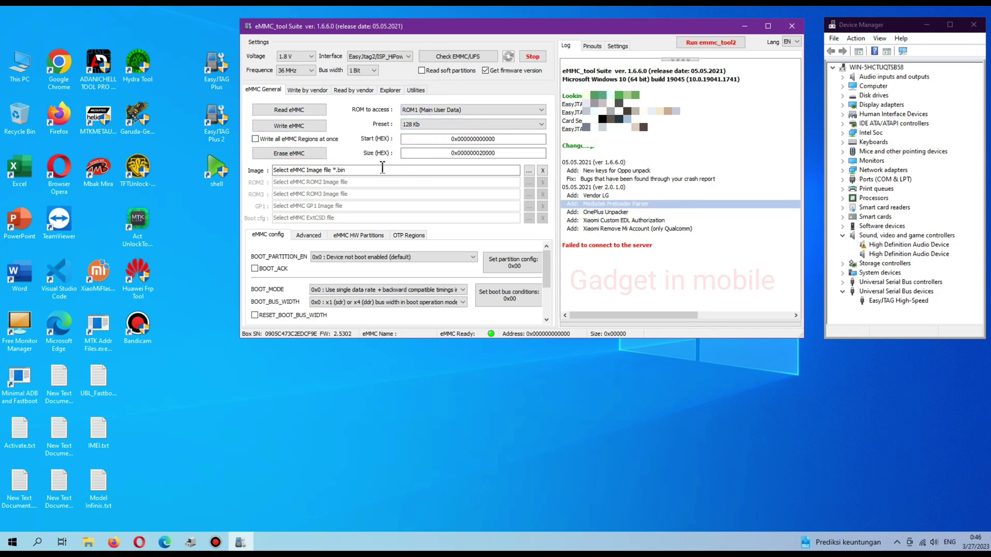
Step: Review the vendors supported for writing and for reading eMMC partitions
{"action": "left_click", "coordinate": [308, 91]}
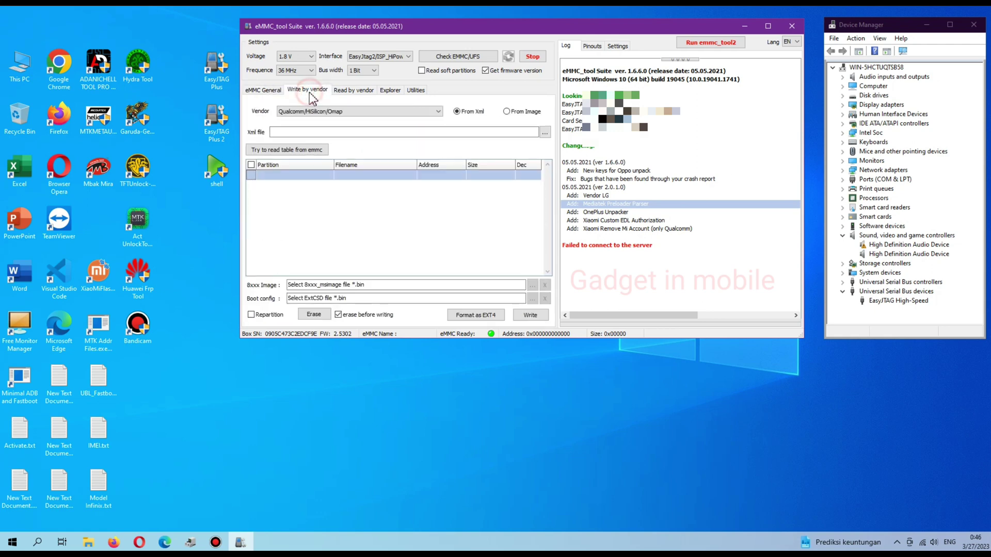
{"action": "left_click", "coordinate": [431, 114]}
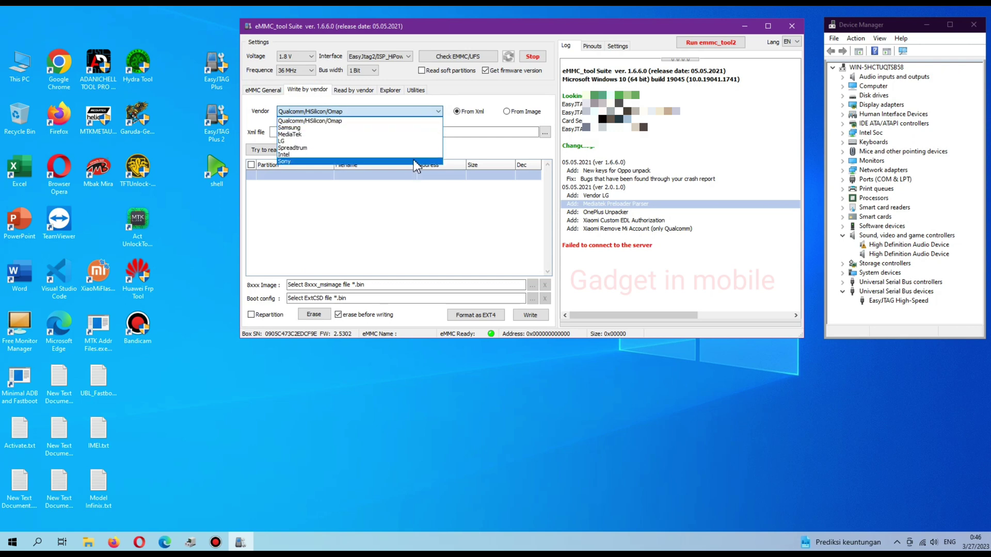
{"action": "left_click", "coordinate": [393, 121]}
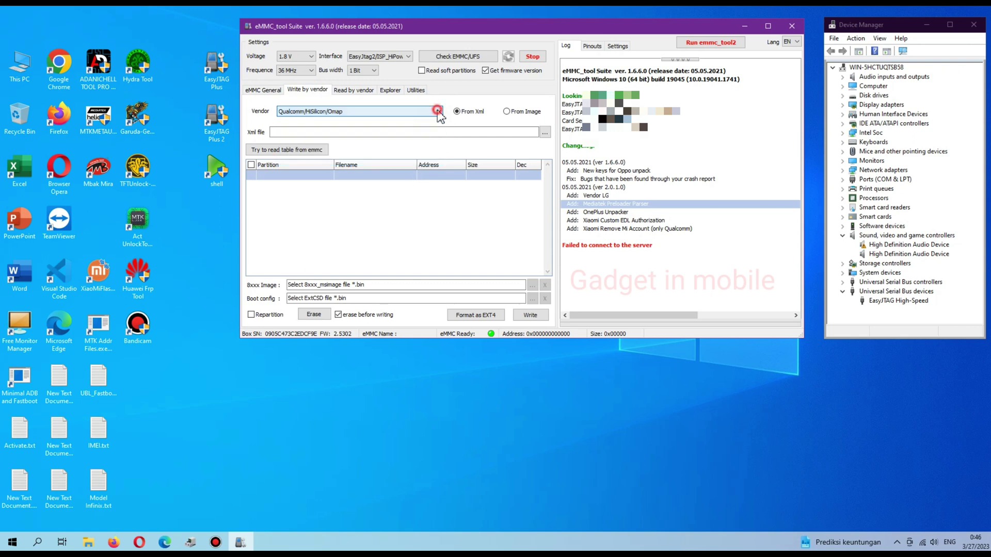
{"action": "left_click", "coordinate": [362, 91]}
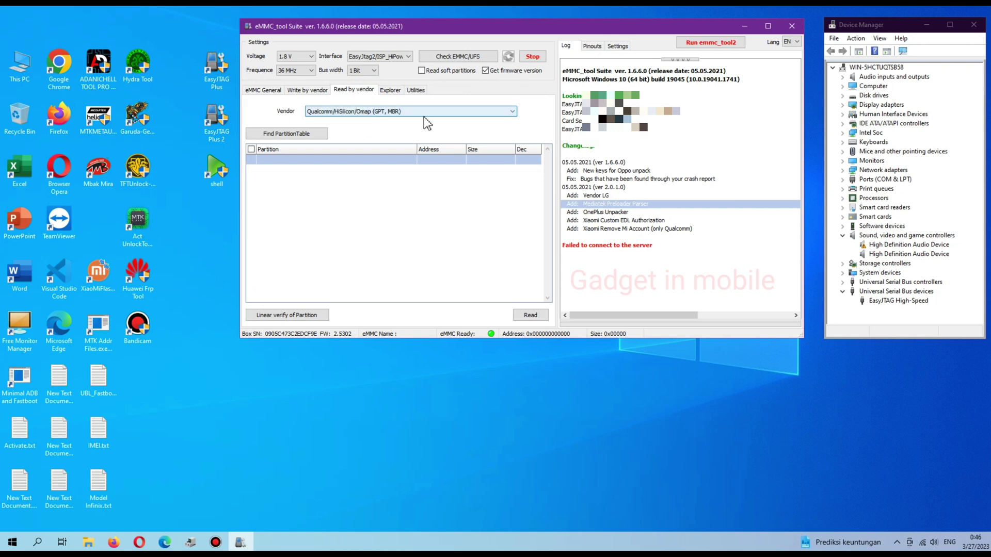
{"action": "left_click", "coordinate": [511, 112]}
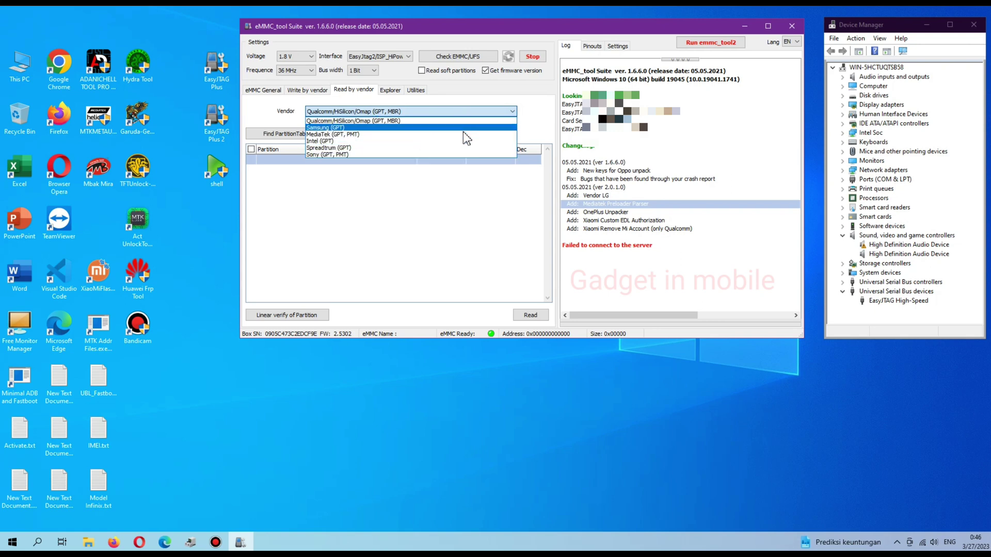
{"action": "left_click", "coordinate": [504, 111]}
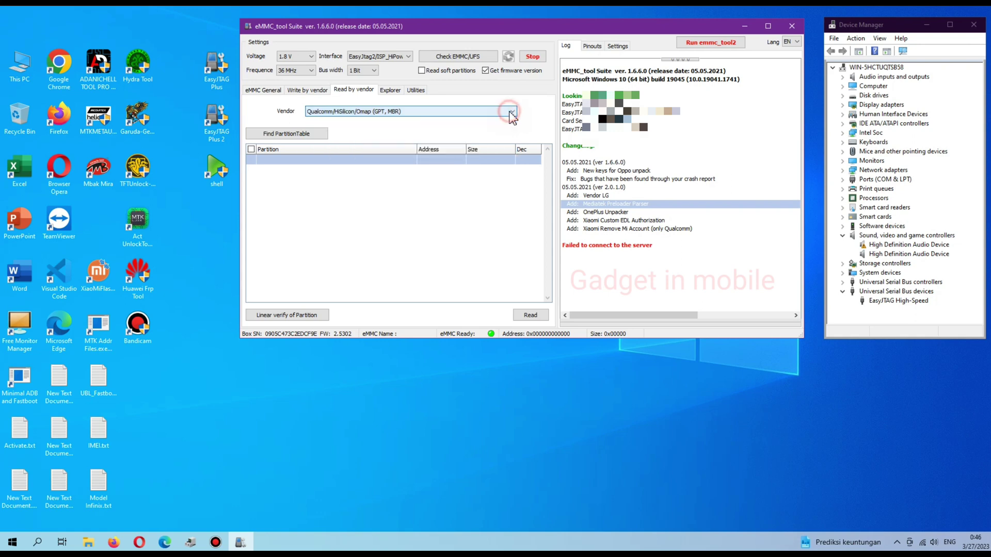
Step: Examine the Explorer functions, the other utilities and the list of eMMC chips in the chip info
{"action": "left_click", "coordinate": [391, 90]}
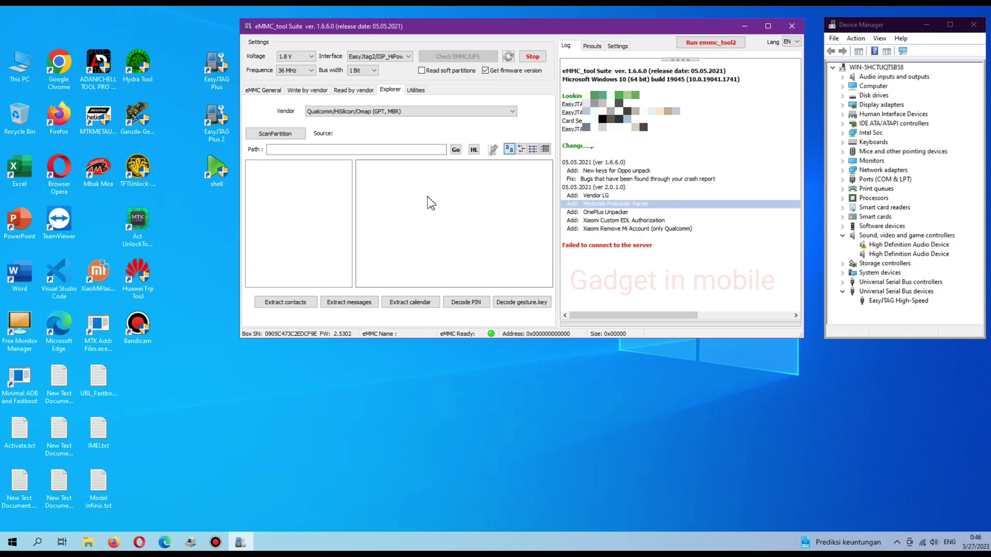
{"action": "left_click", "coordinate": [417, 91]}
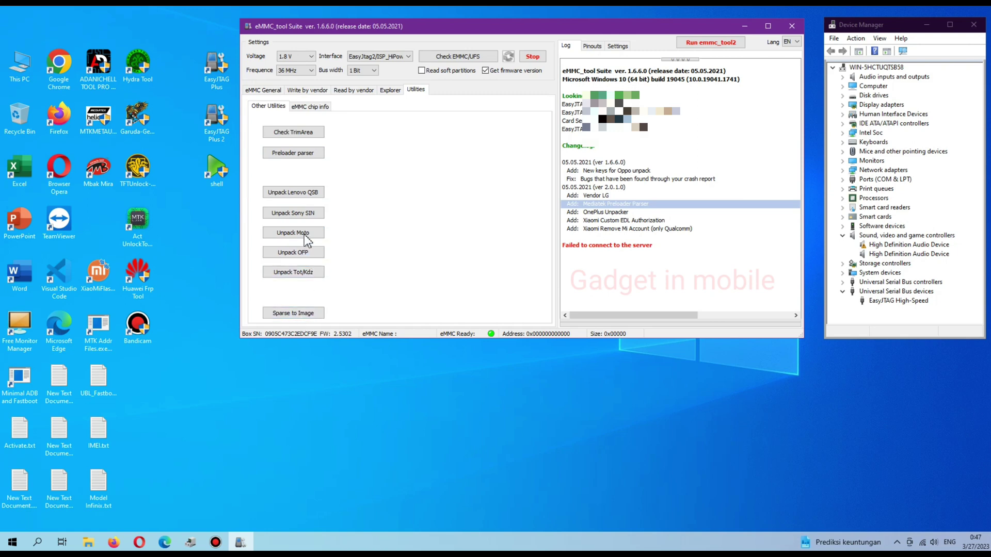
{"action": "left_click", "coordinate": [316, 107]}
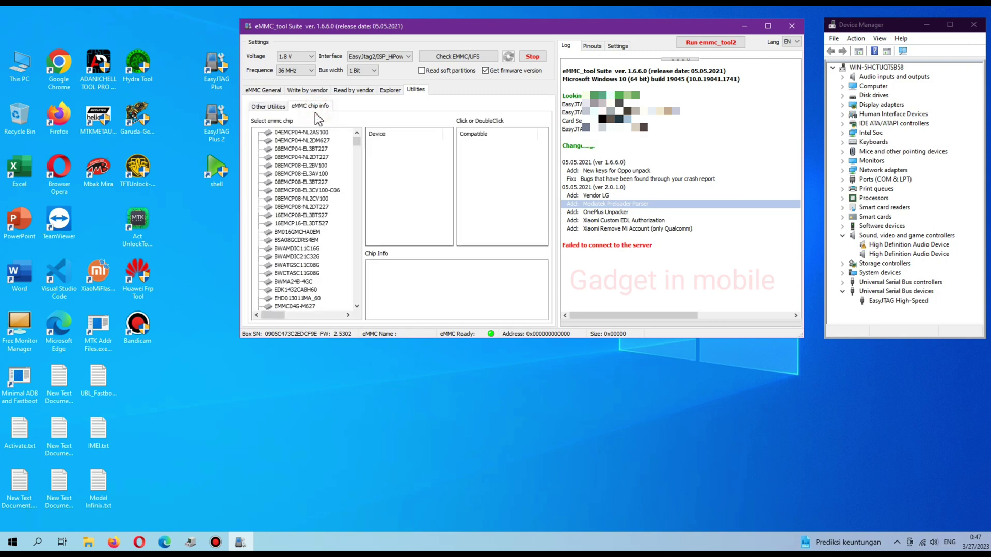
{"action": "scroll", "coordinate": [297, 203], "scroll_direction": "down", "scroll_amount": 5}
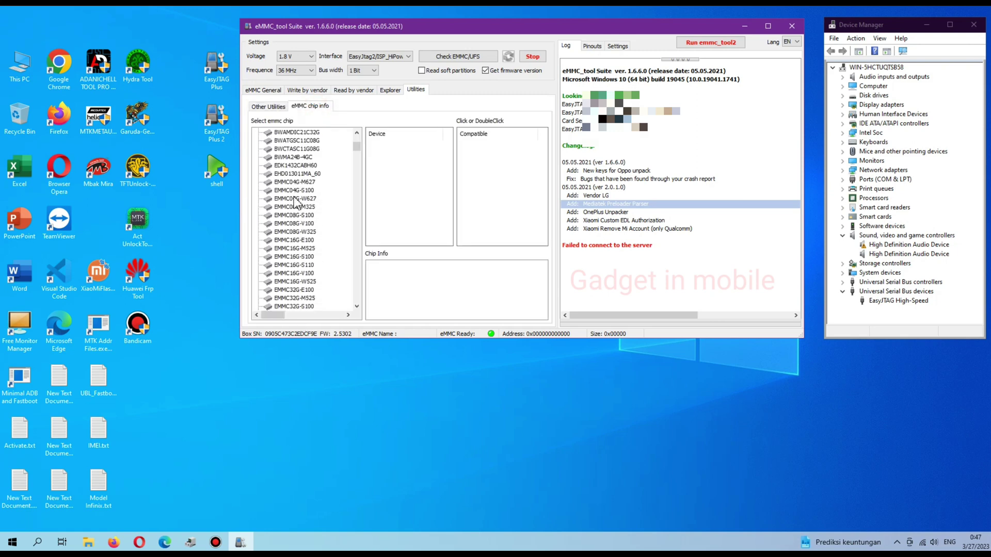
{"action": "scroll", "coordinate": [295, 202], "scroll_direction": "down", "scroll_amount": 15}
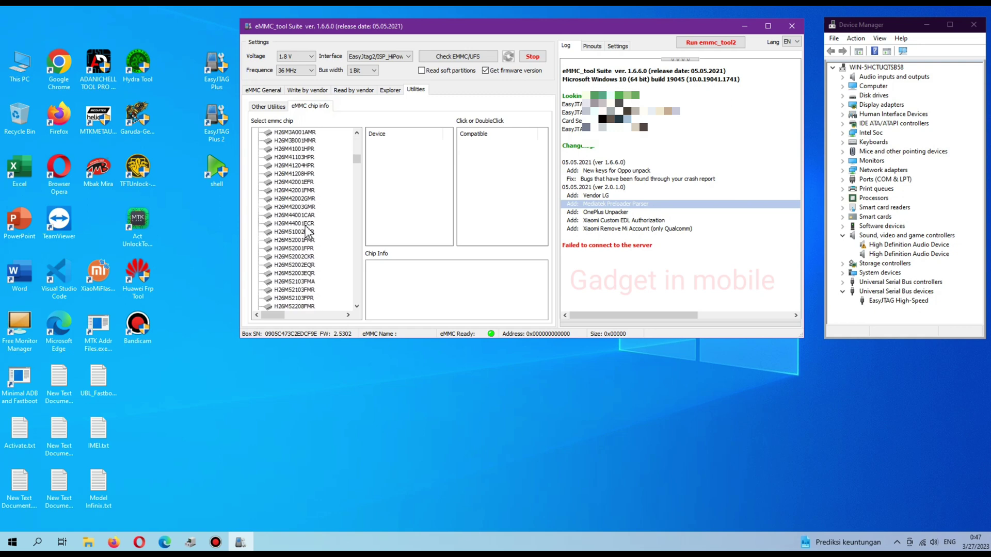
Step: Look up the KMR4Z0001A-B803 chip in the eMMC chip list and read through its device, compatibility and chip details
{"action": "left_click_drag", "start_coordinate": [360, 162], "coordinate": [355, 234]}
{"action": "left_click", "coordinate": [313, 233]}
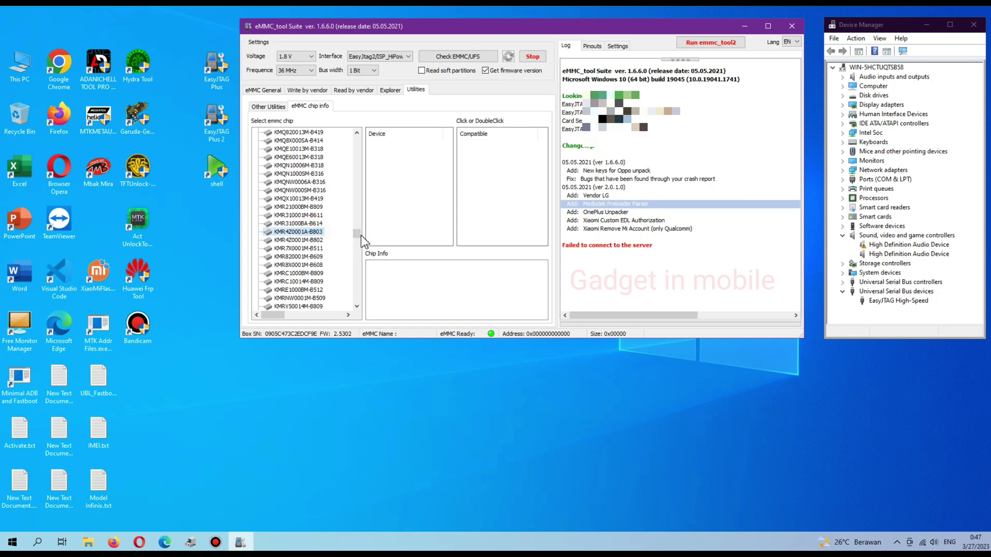
{"action": "left_click", "coordinate": [357, 233]}
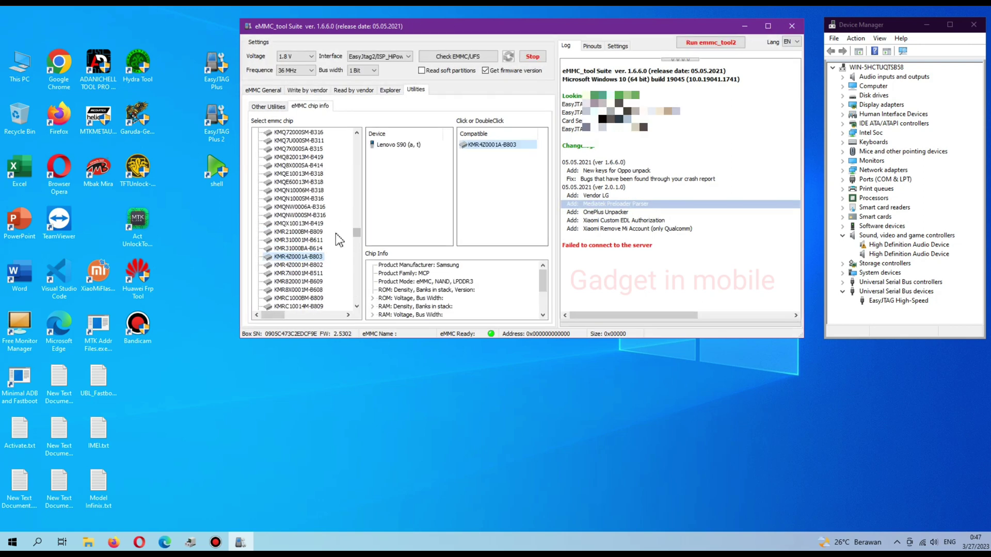
{"action": "scroll", "coordinate": [339, 240], "scroll_direction": "down", "scroll_amount": 10}
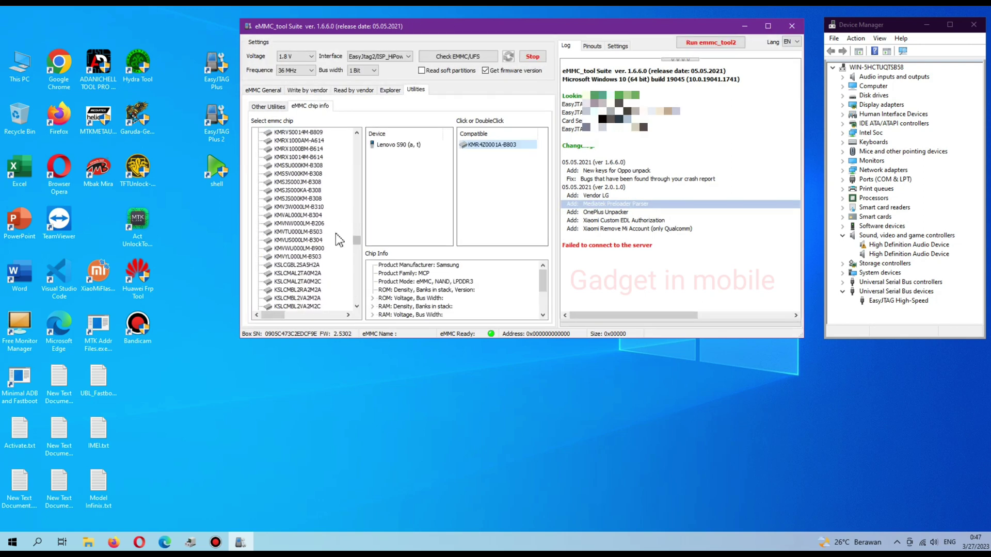
{"action": "scroll", "coordinate": [339, 239], "scroll_direction": "down", "scroll_amount": 3}
{"action": "mouse_move", "coordinate": [356, 242]}
{"action": "left_mouse_down"}
{"action": "mouse_move", "coordinate": [359, 318]}
{"action": "mouse_move", "coordinate": [356, 244]}
{"action": "left_mouse_up"}
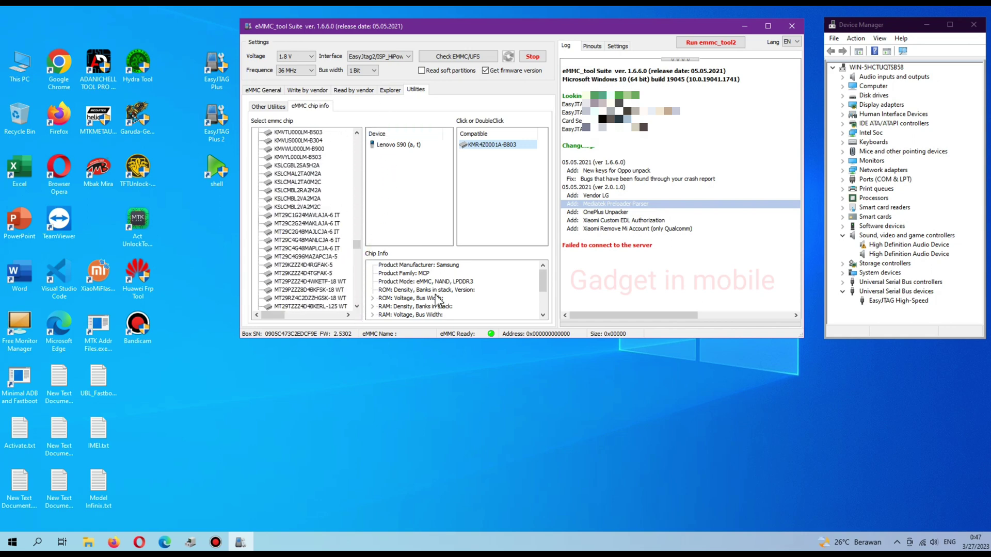
{"action": "scroll", "coordinate": [444, 316], "scroll_direction": "down", "scroll_amount": 2}
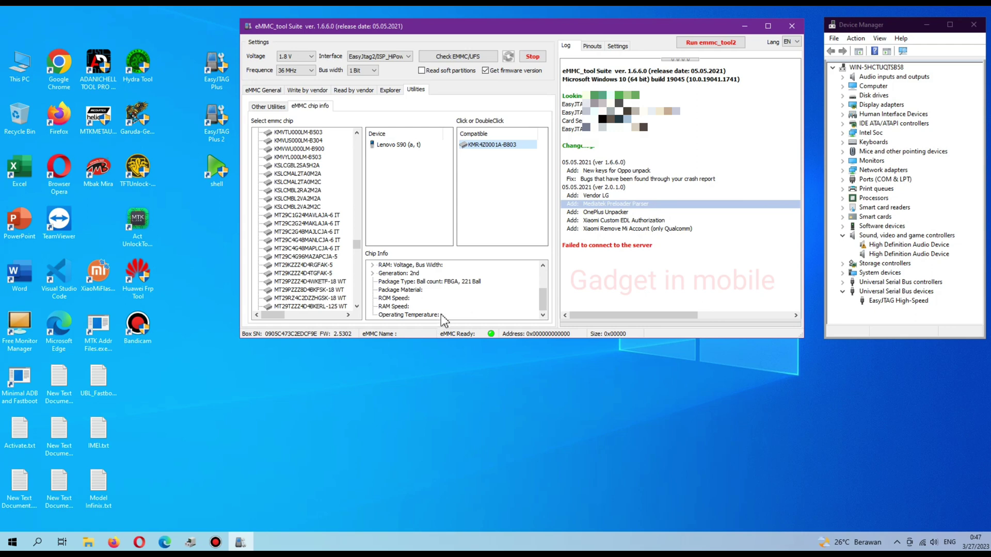
{"action": "left_click", "coordinate": [418, 291]}
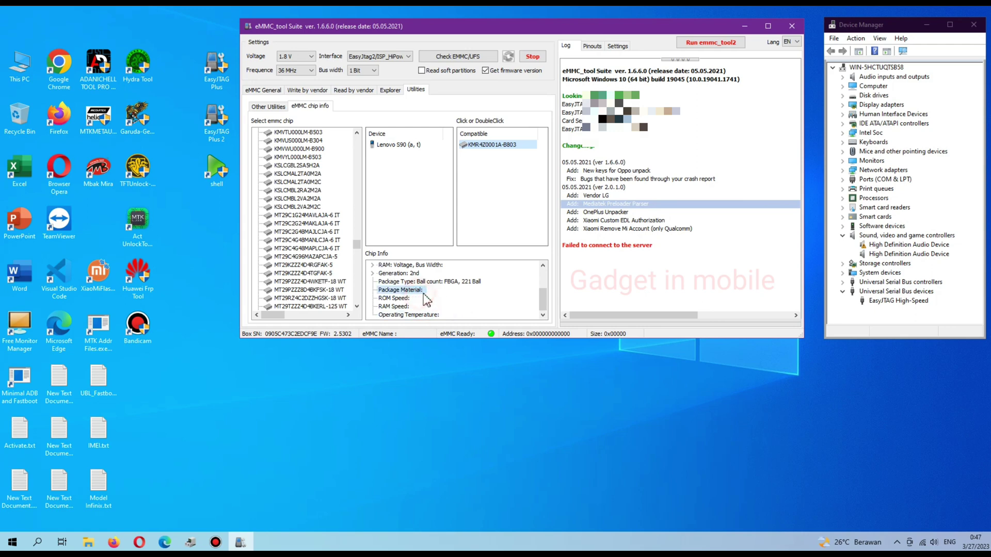
{"action": "scroll", "coordinate": [426, 300], "scroll_direction": "up", "scroll_amount": 2}
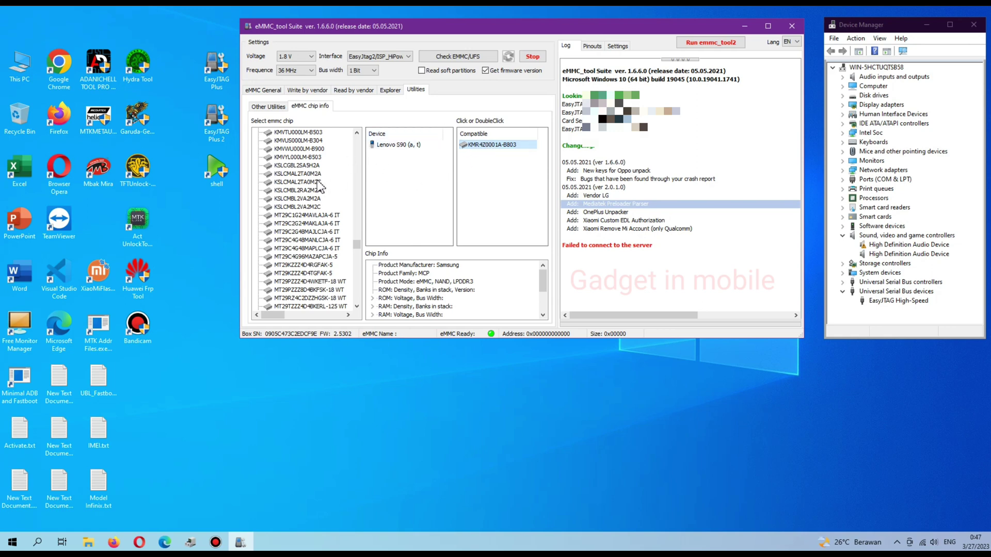
Step: Check the 08EMCP08-EL2BV100 entry near the start of the chip list, view the other utilities and return to the general eMMC functions
{"action": "left_click_drag", "start_coordinate": [356, 246], "coordinate": [367, 138]}
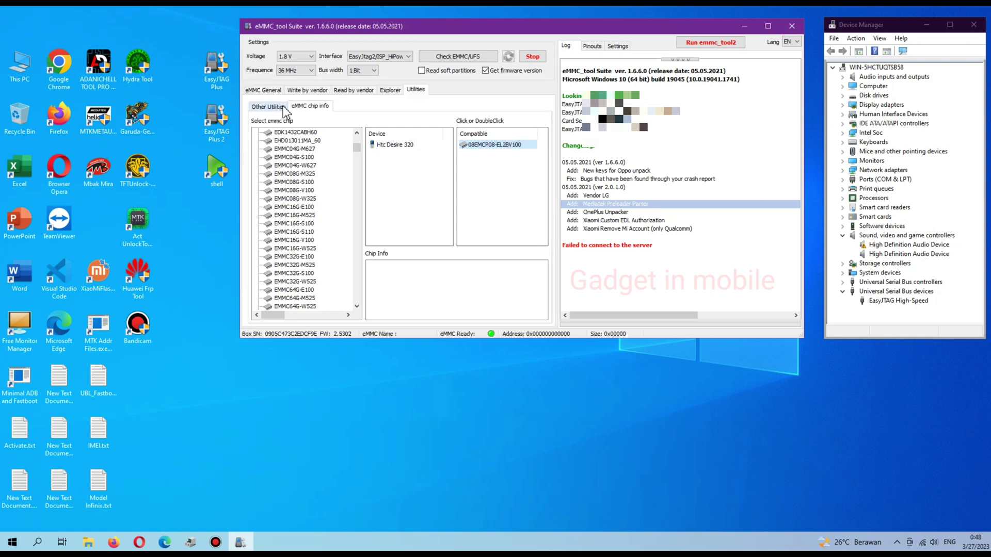
{"action": "left_click", "coordinate": [282, 107]}
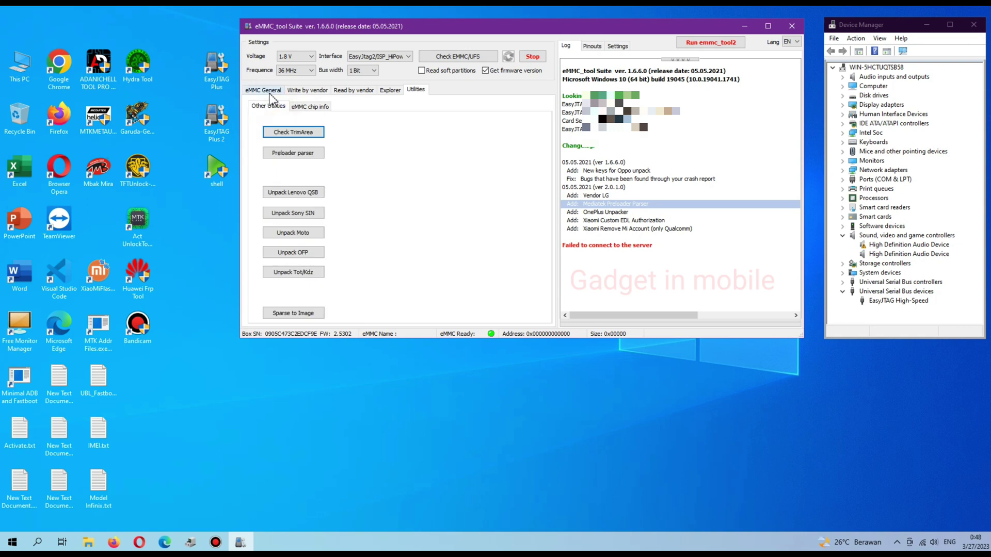
{"action": "left_click", "coordinate": [269, 91]}
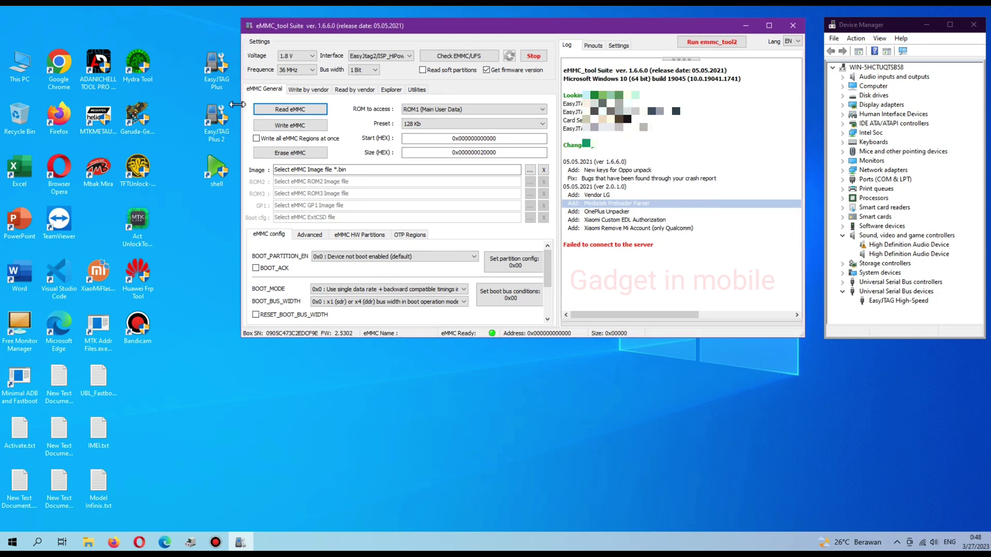
Step: Move the EasyJTAG Plus 2 shortcut to the neighbouring column on the desktop and launch emmc_tool2 from the suite
{"action": "left_click_drag", "start_coordinate": [220, 120], "coordinate": [191, 120]}
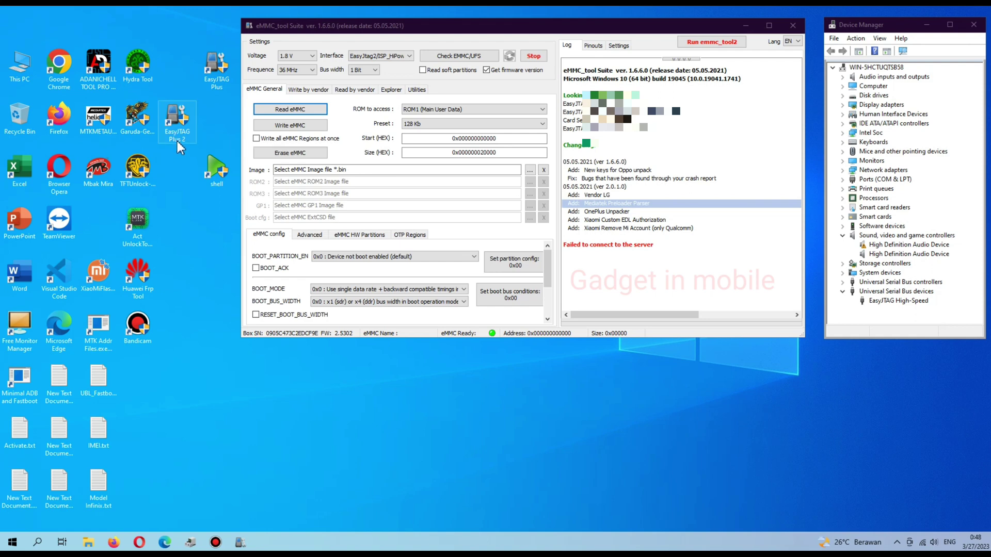
{"action": "left_click", "coordinate": [184, 153]}
{"action": "left_click", "coordinate": [715, 47]}
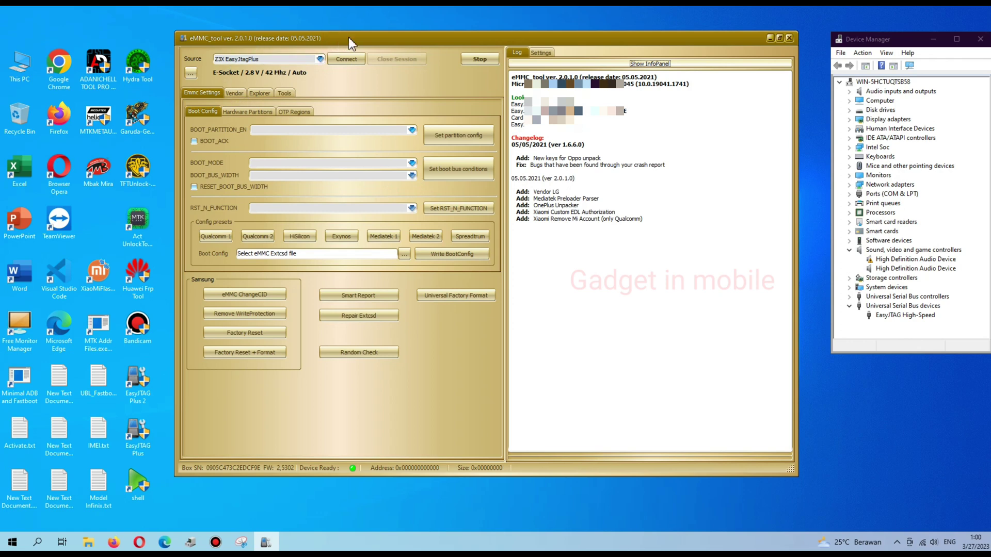
Step: Review the connection sources, keeping Z3X EasyJtagPlus, and look through the Vendor, Explorer and Tools functions
{"action": "left_click", "coordinate": [319, 58]}
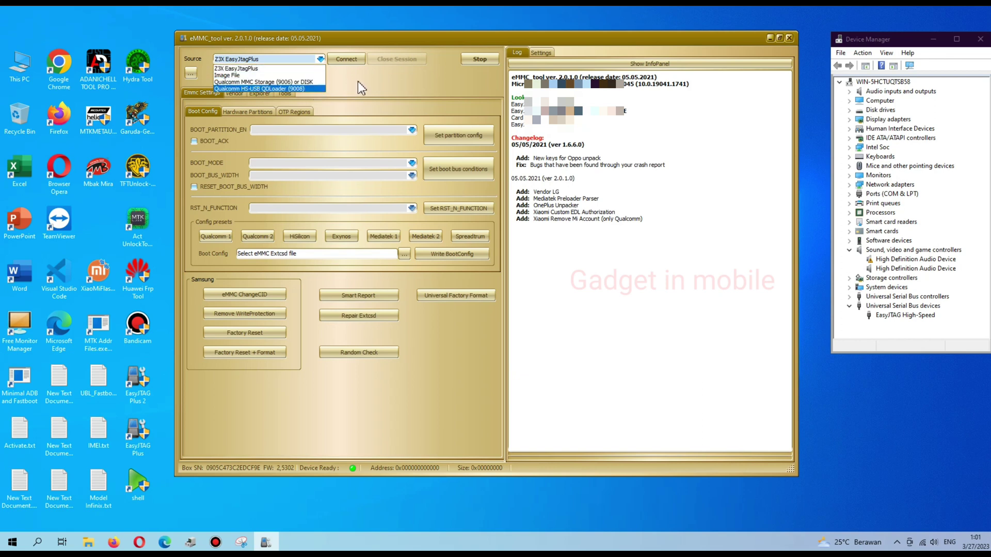
{"action": "left_click", "coordinate": [242, 69]}
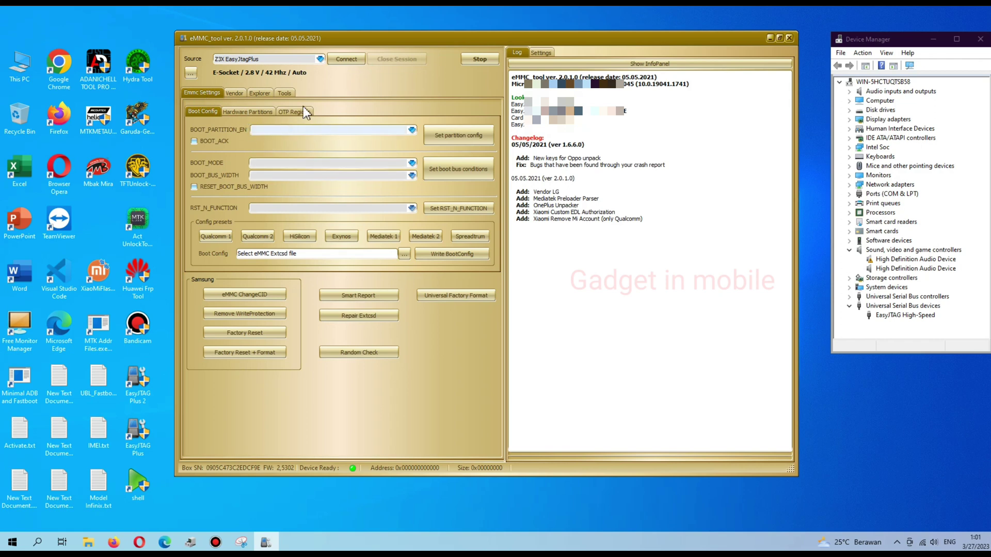
{"action": "left_click", "coordinate": [234, 94]}
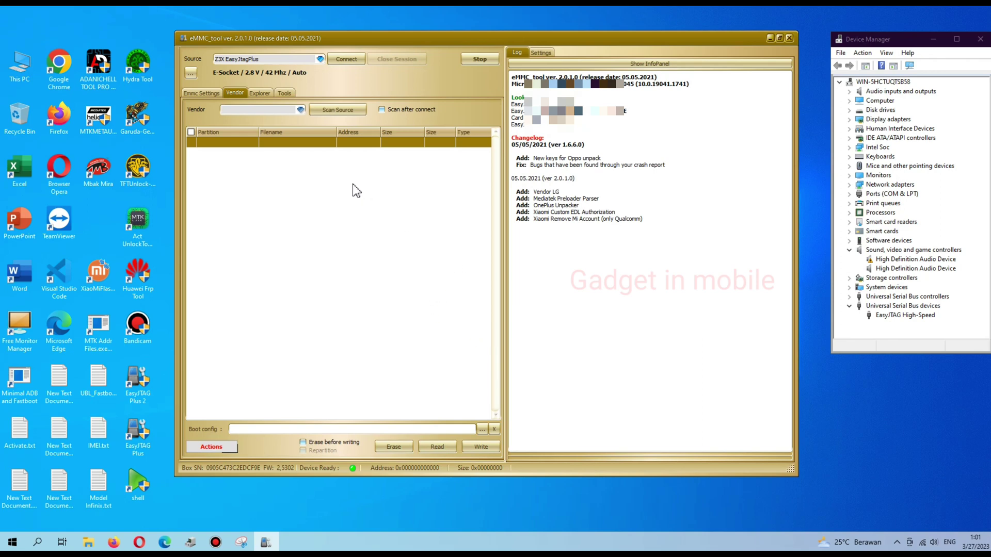
{"action": "left_click", "coordinate": [260, 93]}
{"action": "left_click", "coordinate": [284, 93]}
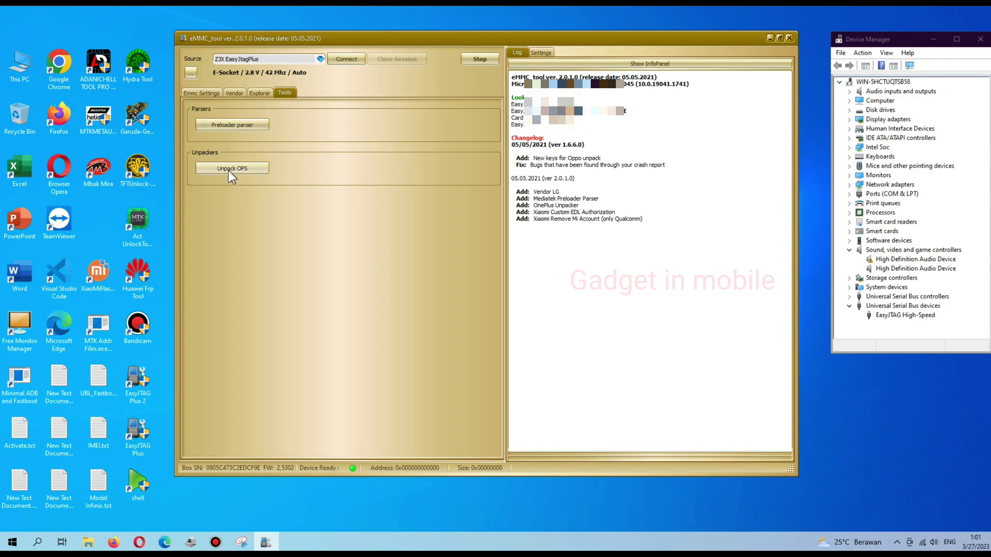
{"action": "left_click", "coordinate": [204, 93]}
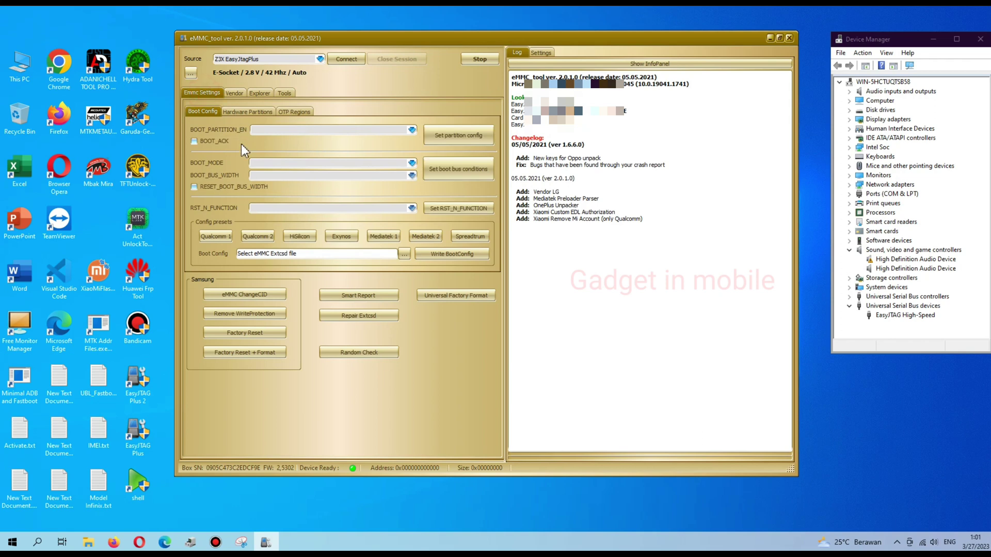
Step: Review the hardware partition settings and the BOOT Area and BOOT Config choices for OTP regions, then return to the boot configuration
{"action": "left_click", "coordinate": [244, 111]}
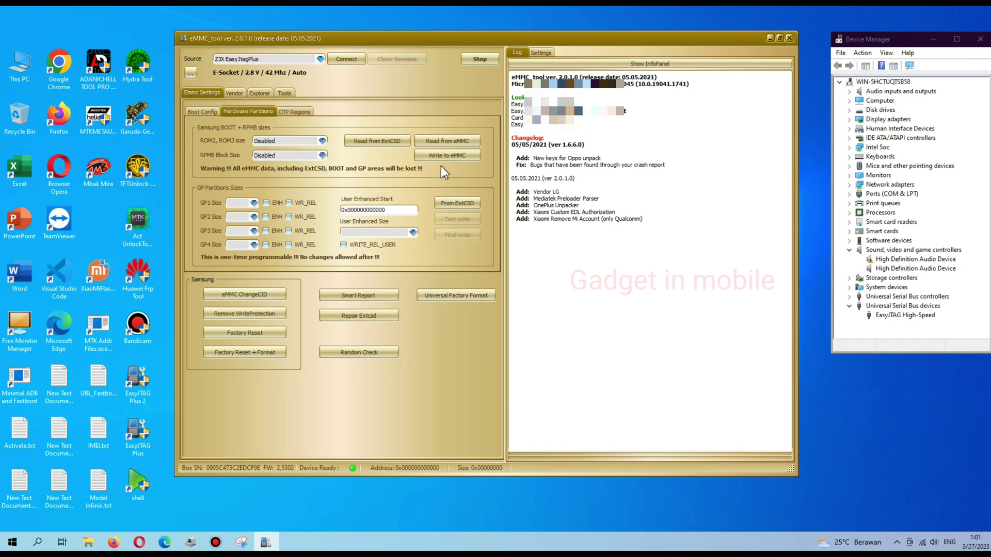
{"action": "left_click", "coordinate": [293, 115]}
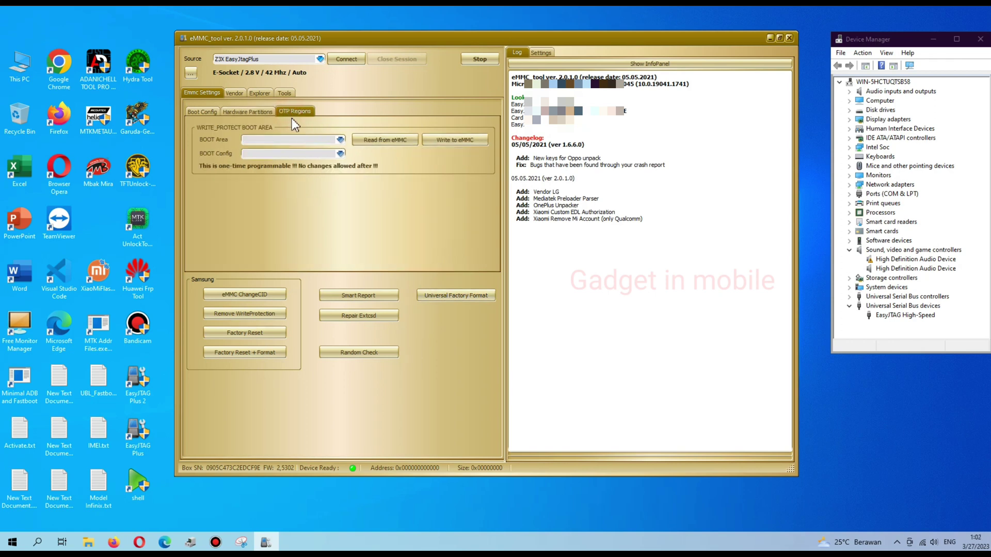
{"action": "left_click", "coordinate": [341, 140]}
{"action": "left_click", "coordinate": [340, 154]}
{"action": "left_click", "coordinate": [209, 111]}
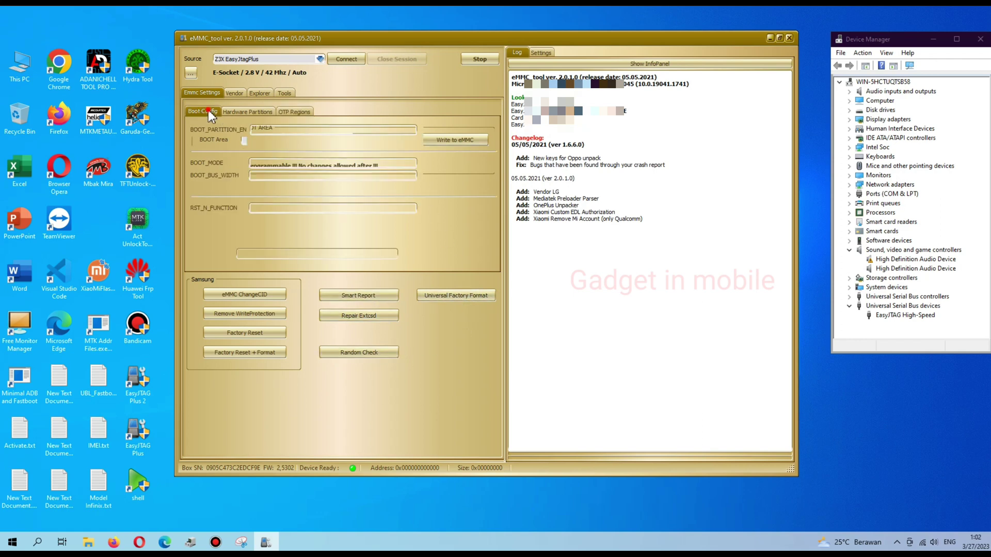
Step: Review the interface, frequency and voltage choices in the EasyJtag settings, keeping EasyJtag2/E-Socket, 42 Mhz and 2.8 V, and close the settings
{"action": "left_click", "coordinate": [190, 74]}
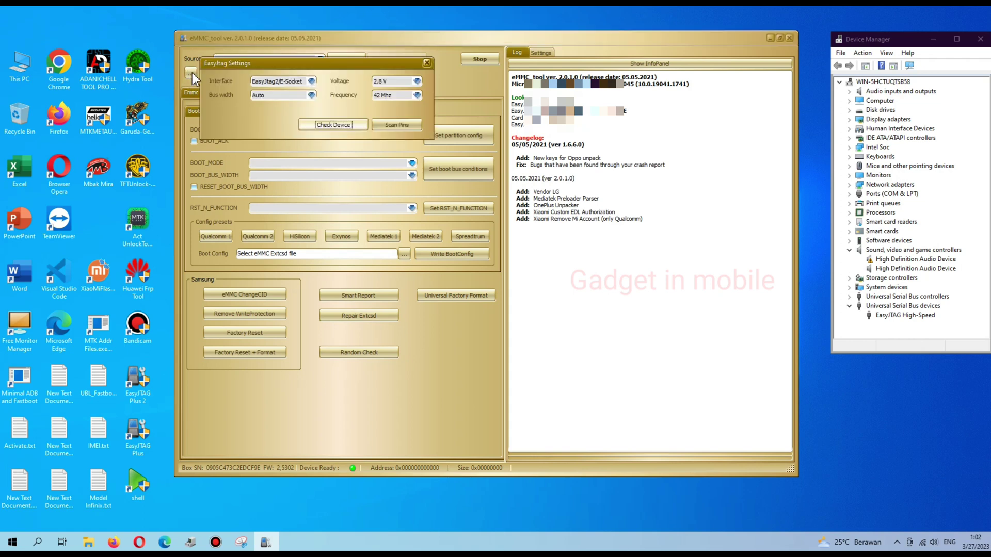
{"action": "left_click", "coordinate": [311, 82]}
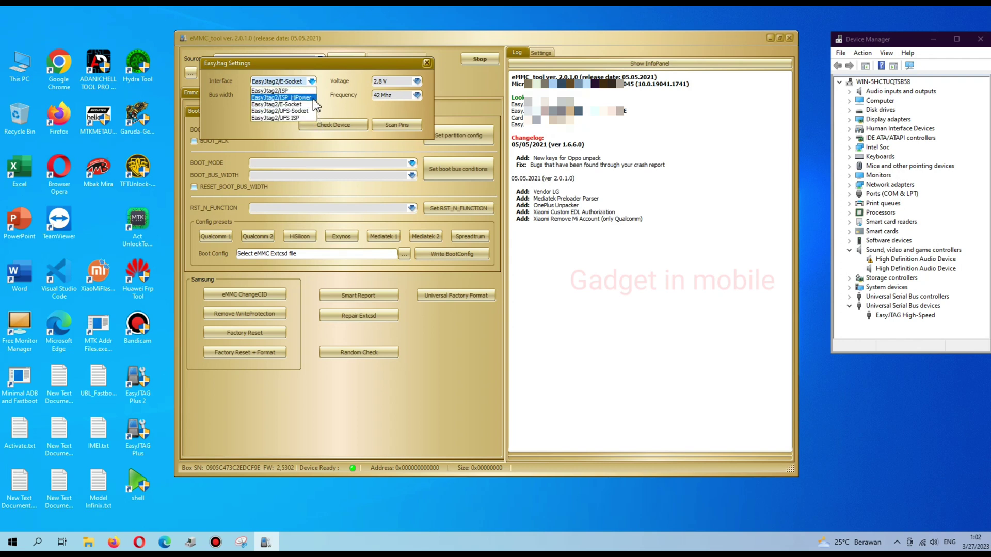
{"action": "left_click", "coordinate": [325, 89]}
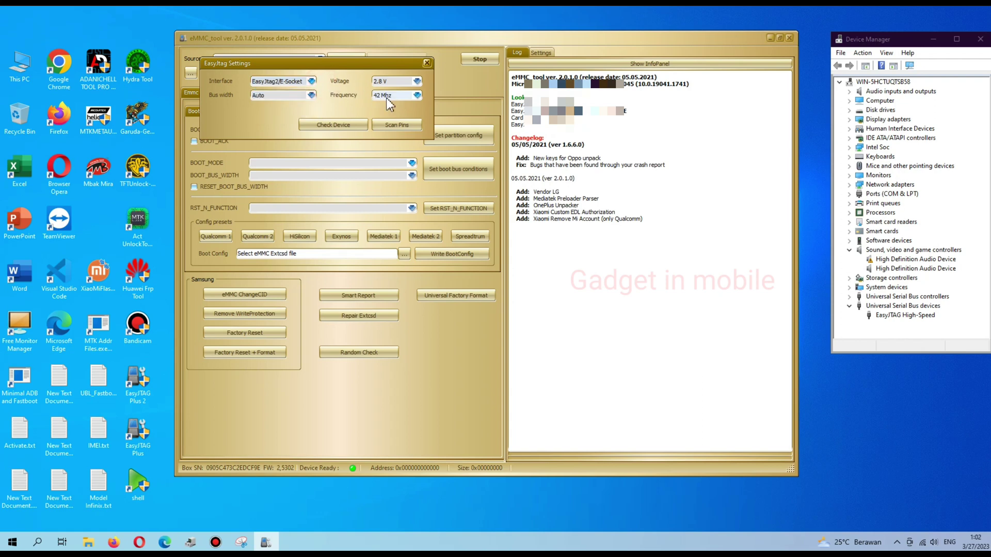
{"action": "left_click", "coordinate": [416, 96]}
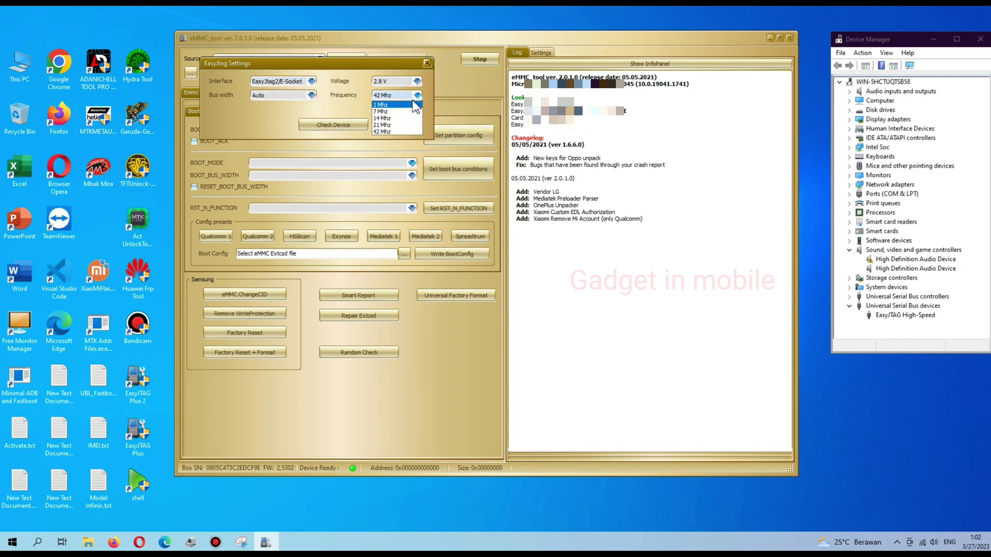
{"action": "left_click", "coordinate": [416, 96]}
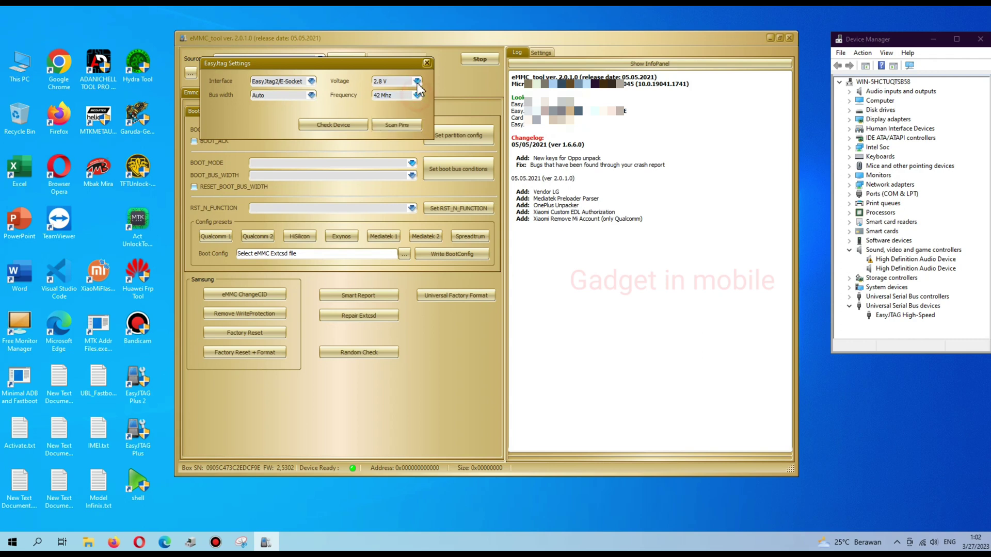
{"action": "left_click", "coordinate": [417, 81]}
{"action": "left_click", "coordinate": [405, 98]}
{"action": "left_click", "coordinate": [417, 81]}
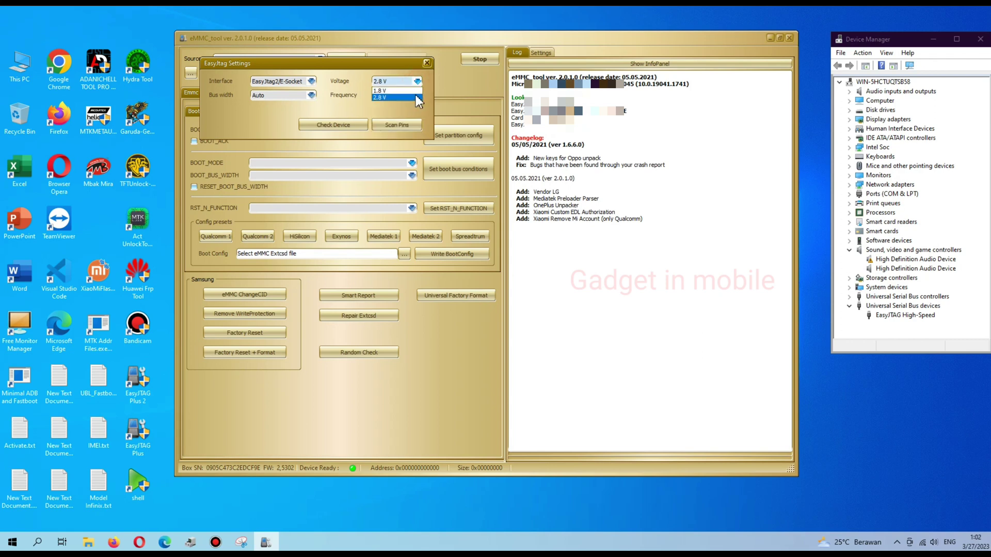
{"action": "left_click", "coordinate": [417, 81]}
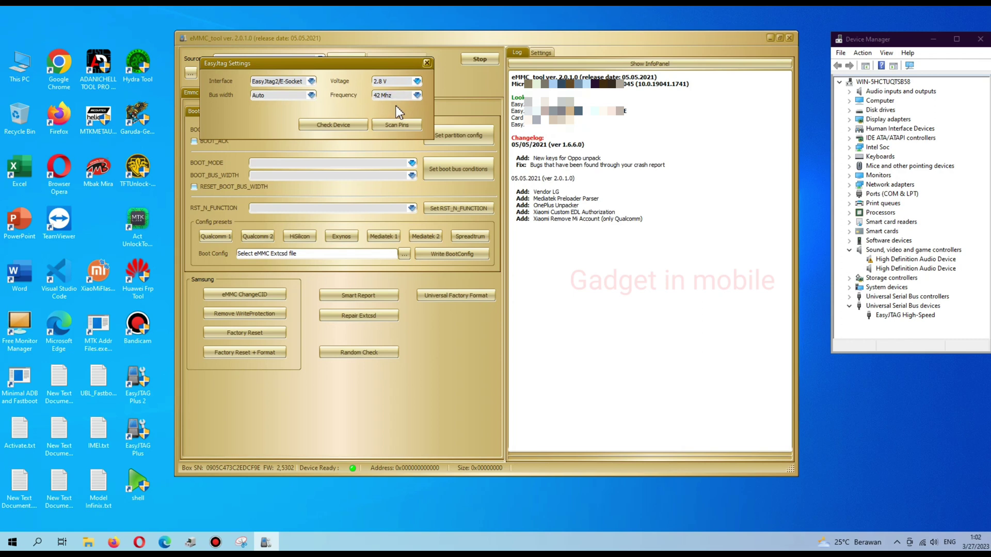
{"action": "left_click", "coordinate": [428, 63]}
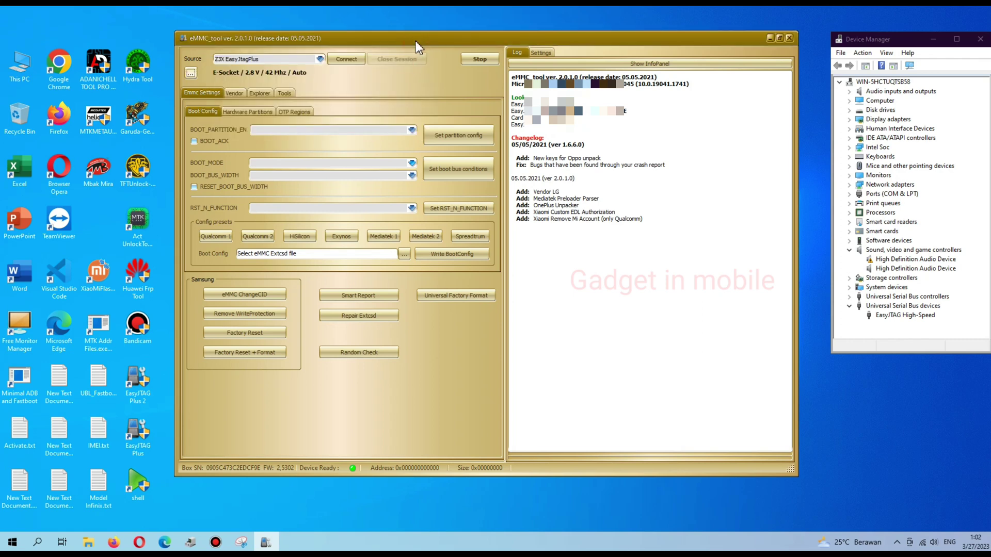